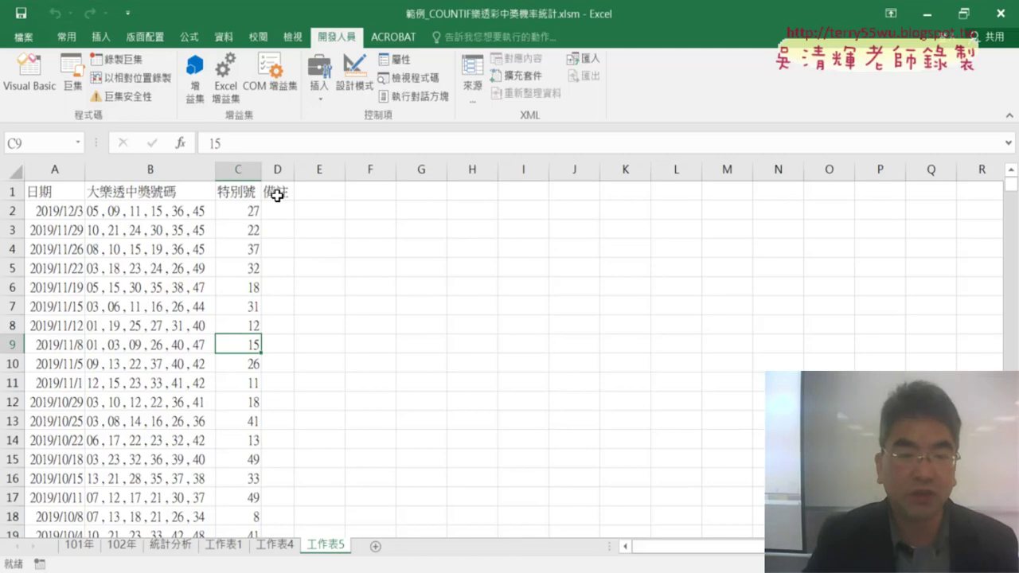
# - Point out headers D1:I1, source cell B2 and target D2:I2, then open the Visual Basic editor
pyautogui.moveTo(277, 192); pyautogui.dragTo(521, 195)
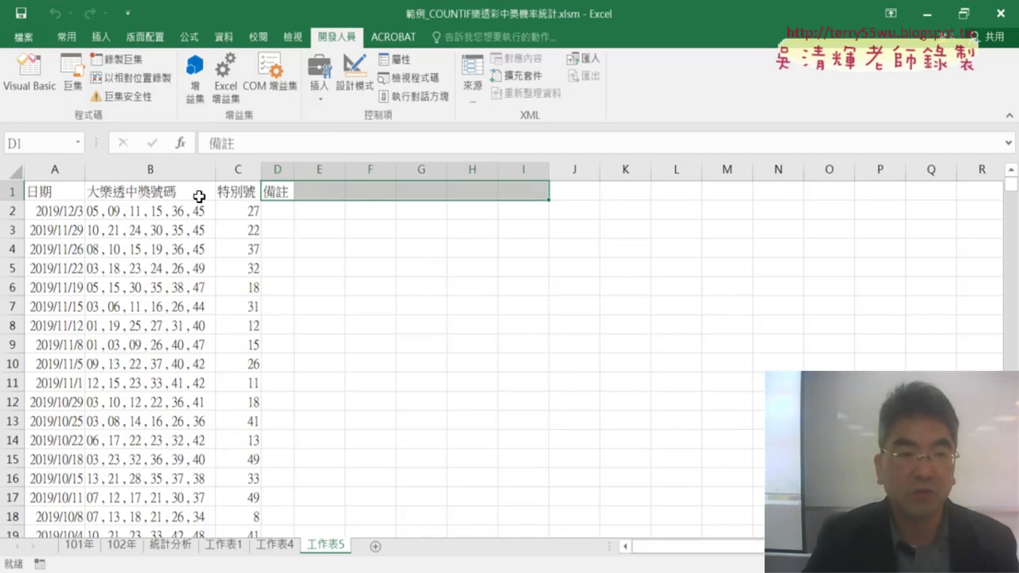
pyautogui.click(143, 211)
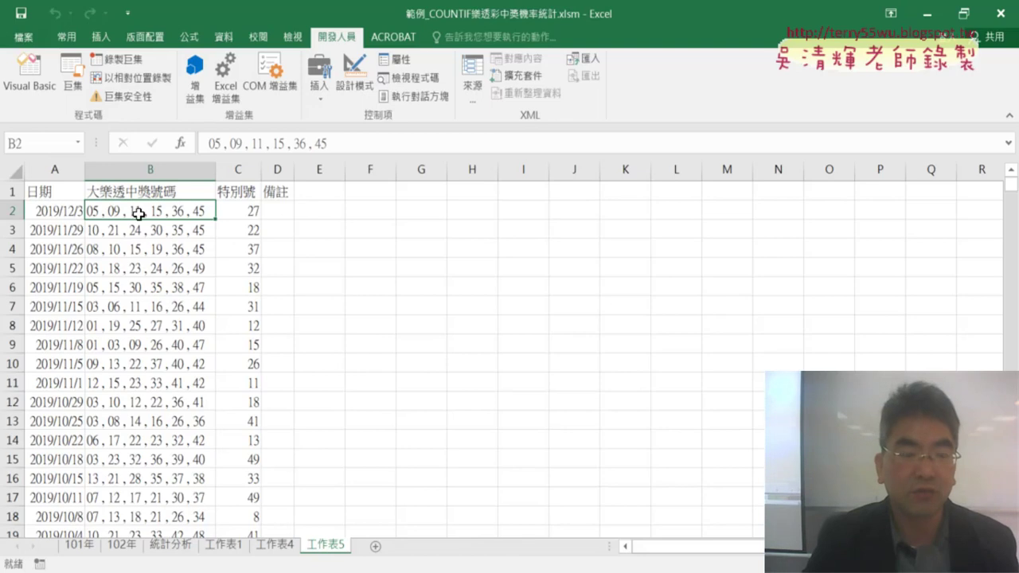
pyautogui.moveTo(276, 221); pyautogui.dragTo(534, 215)
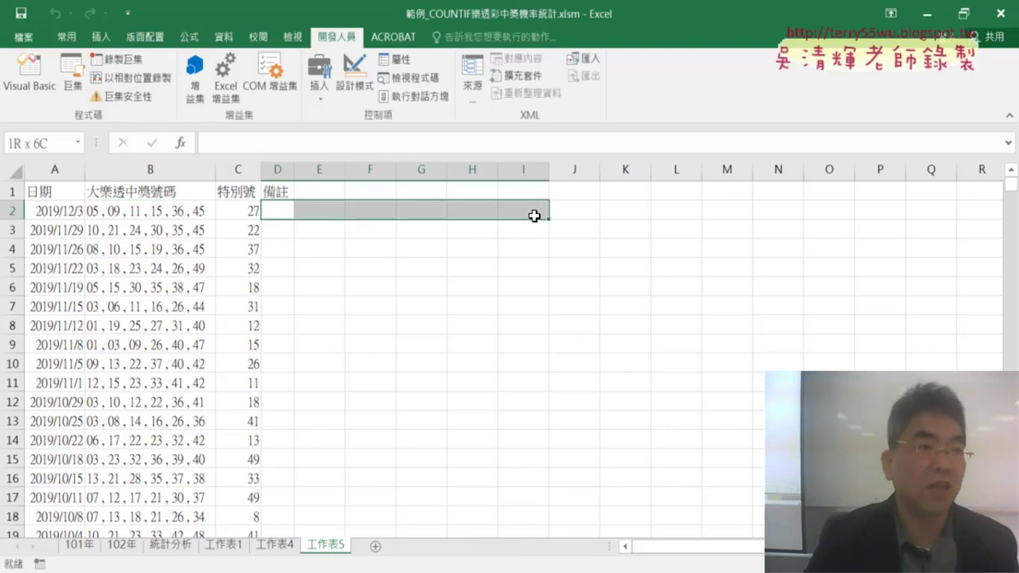
pyautogui.click(41, 83)
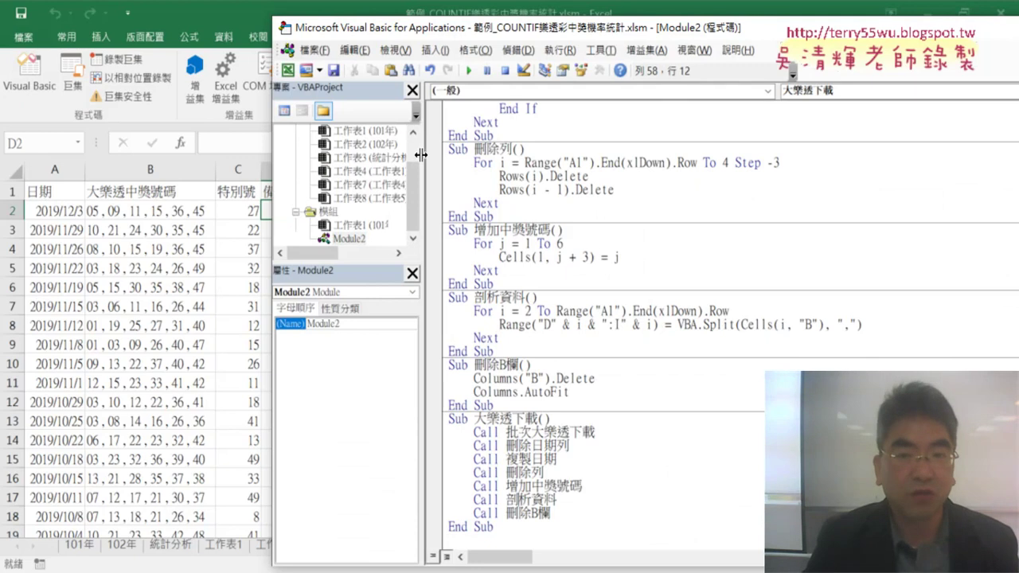
# - Narrow the Project pane, shift the editor right beside the sheet, and highlight the 增加中獎號碼 name
pyautogui.moveTo(421, 154); pyautogui.dragTo(343, 155)
pyautogui.moveTo(391, 30); pyautogui.dragTo(551, 33)
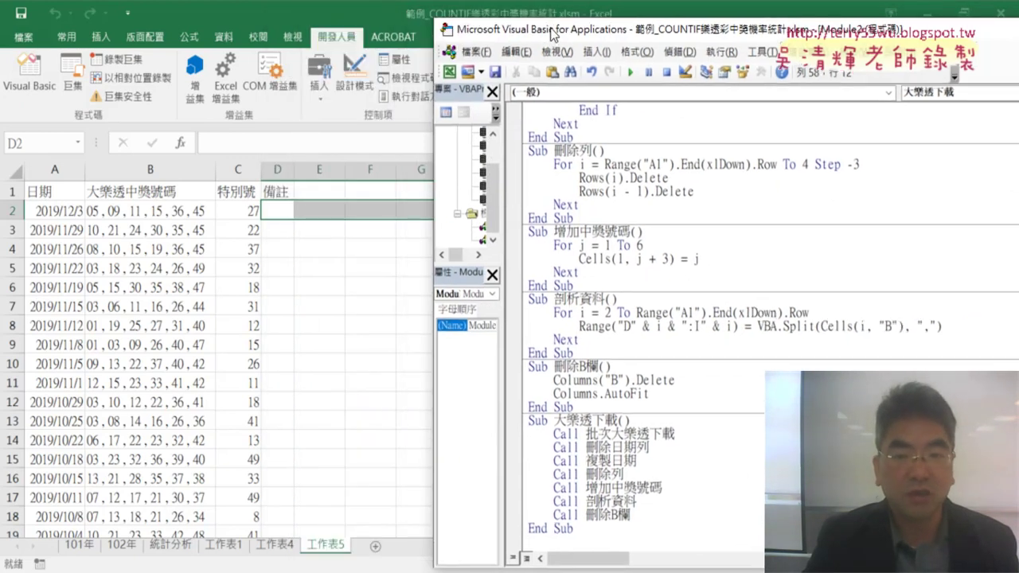
pyautogui.moveTo(553, 231); pyautogui.dragTo(626, 231)
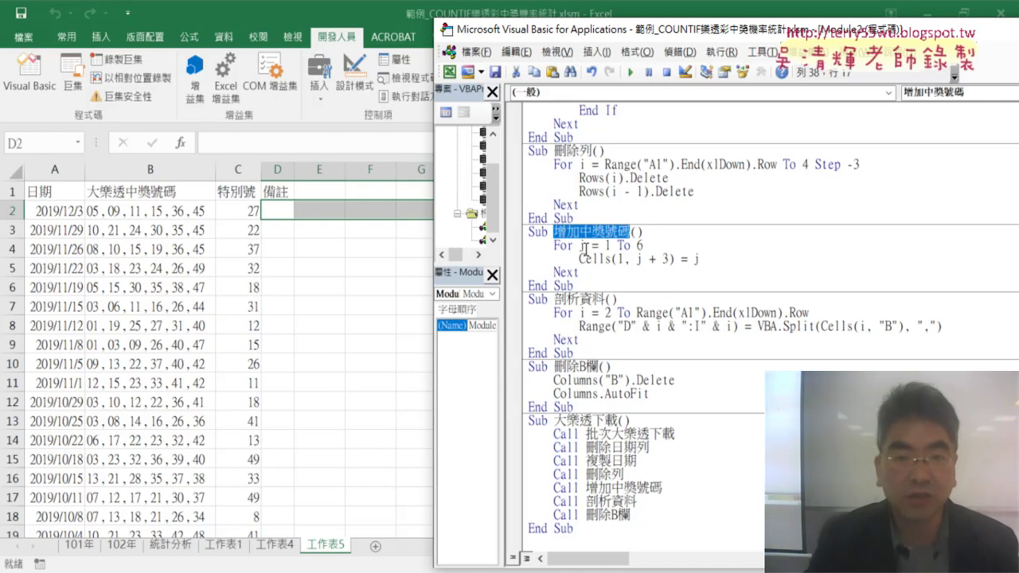
# - Walk through the loop: j from 1 To 6, writing j into Cells(1, j + 3)
pyautogui.doubleClick(583, 246)
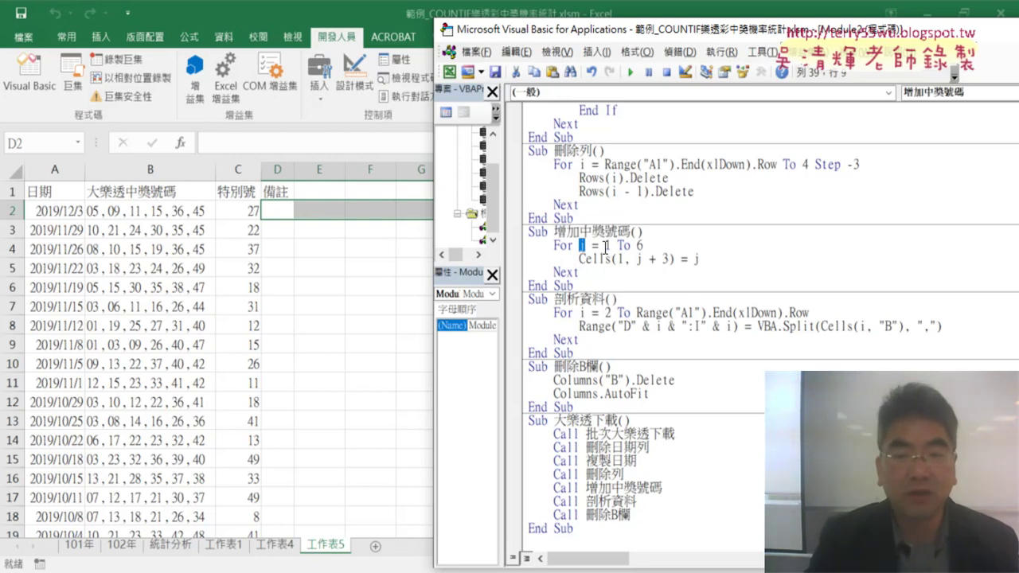
pyautogui.moveTo(605, 247); pyautogui.dragTo(646, 241)
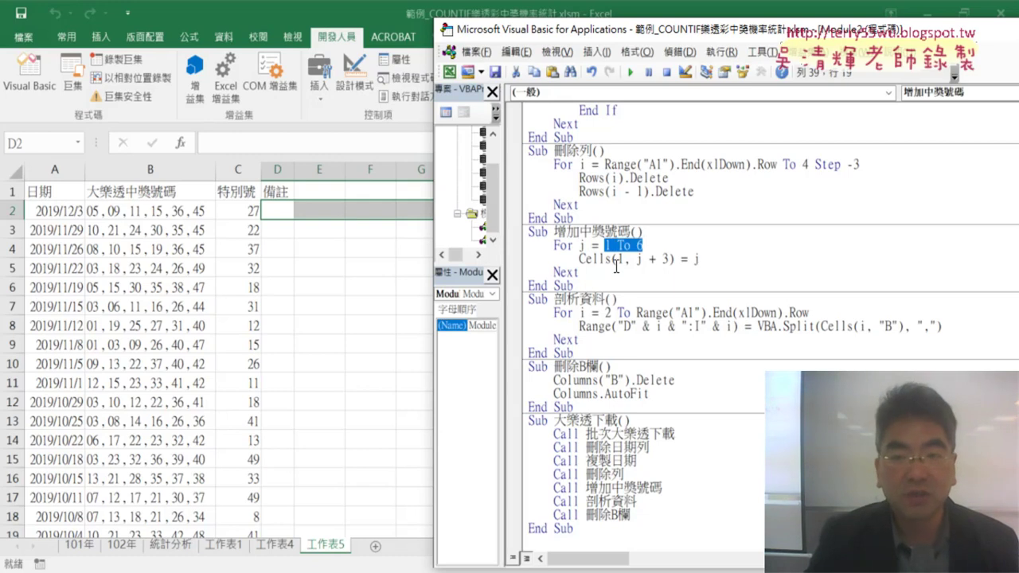
pyautogui.click(613, 261)
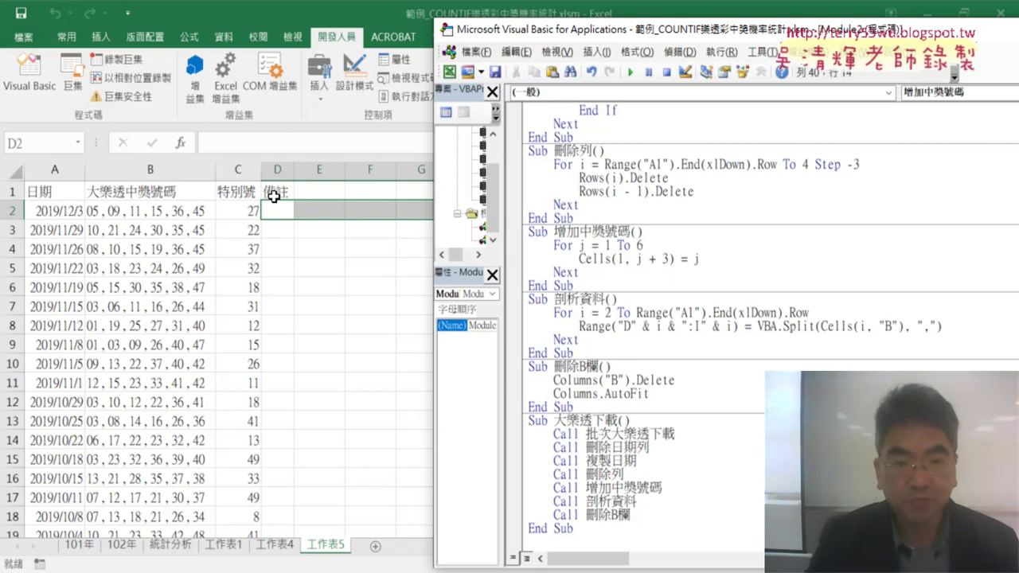
pyautogui.doubleClick(622, 259)
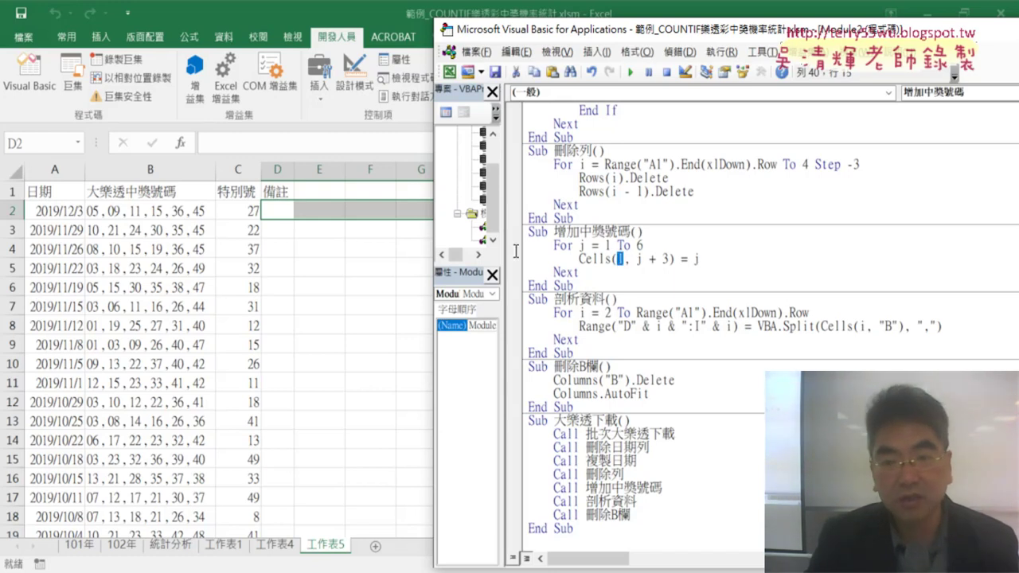
pyautogui.moveTo(635, 260); pyautogui.dragTo(667, 259)
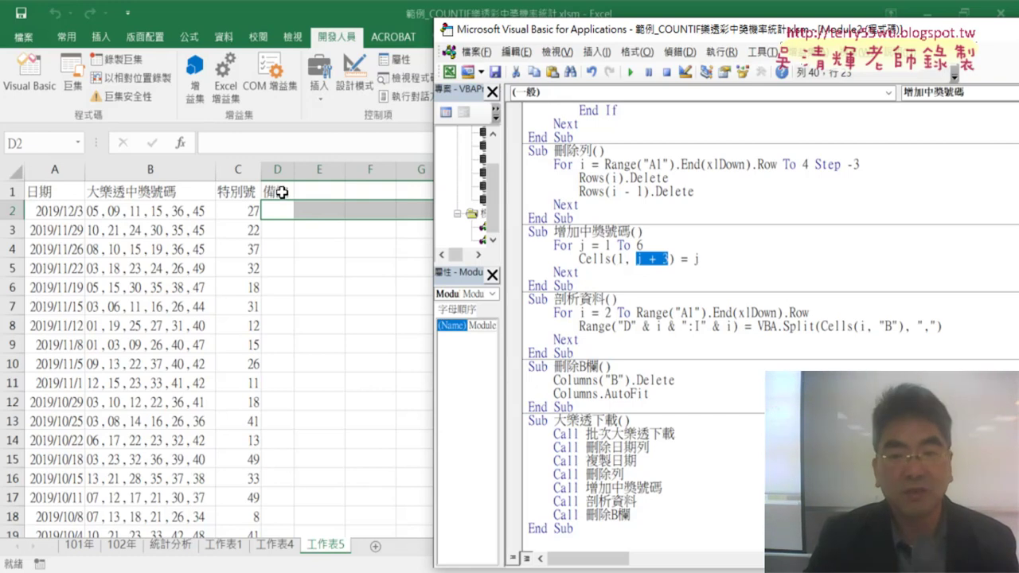
pyautogui.doubleClick(697, 259)
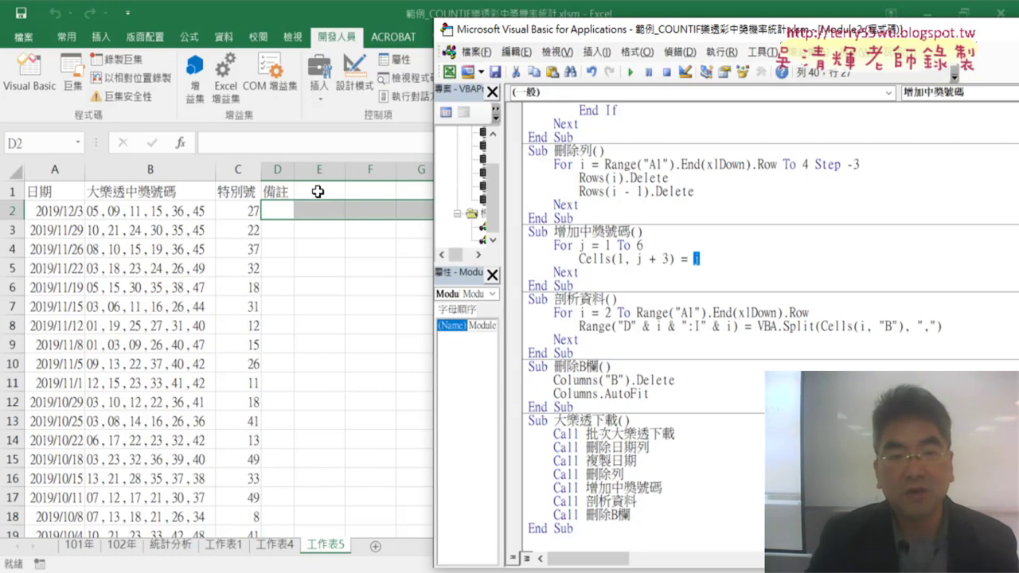
pyautogui.click(665, 254)
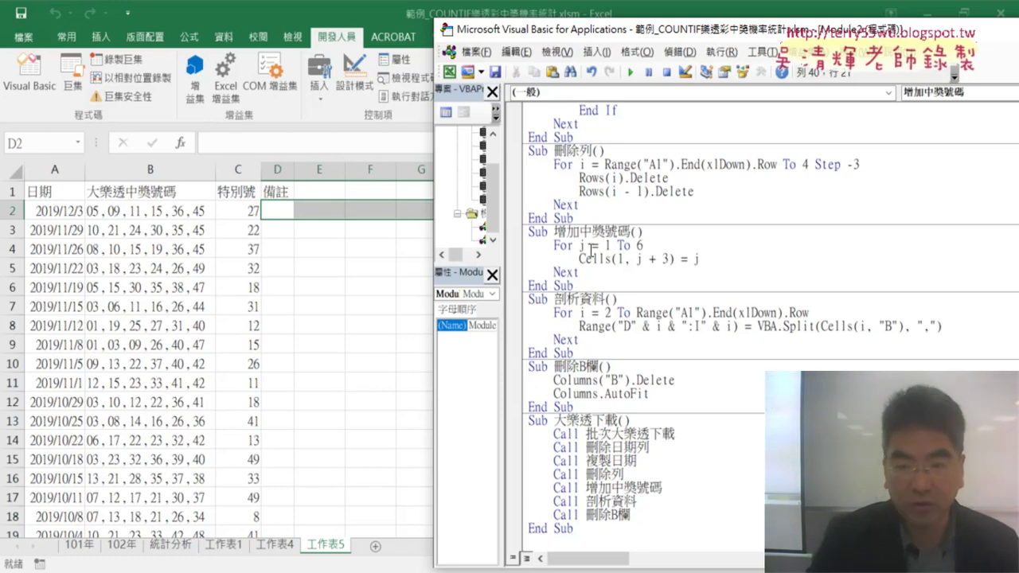
# - Step through 增加中獎號碼 with F8 so D1:I1 fills with 1 to 6, watching row 1
pyautogui.press('F8')
pyautogui.press('F8')
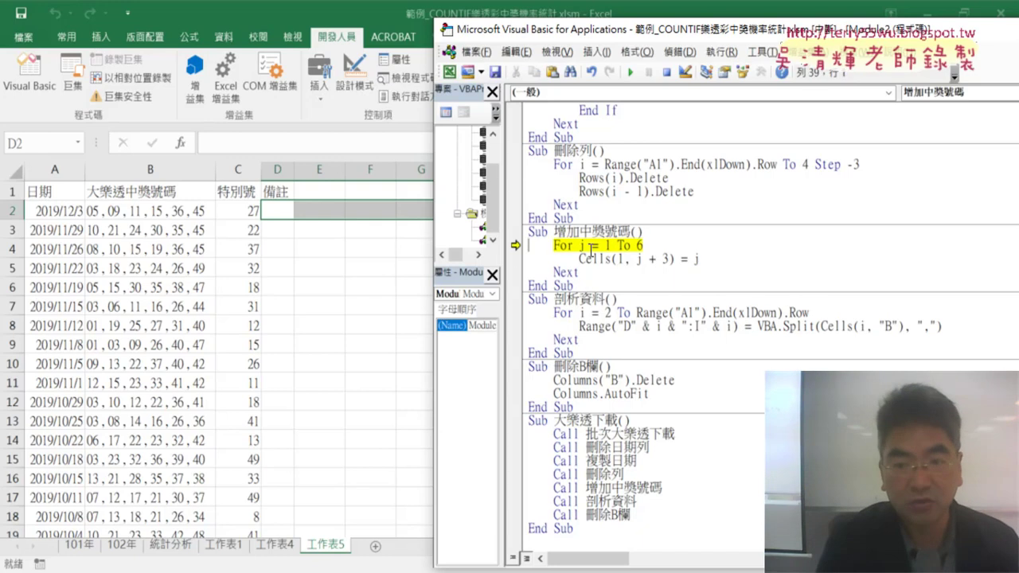
pyautogui.press('F8')
pyautogui.press('F8')
pyautogui.press('F8')
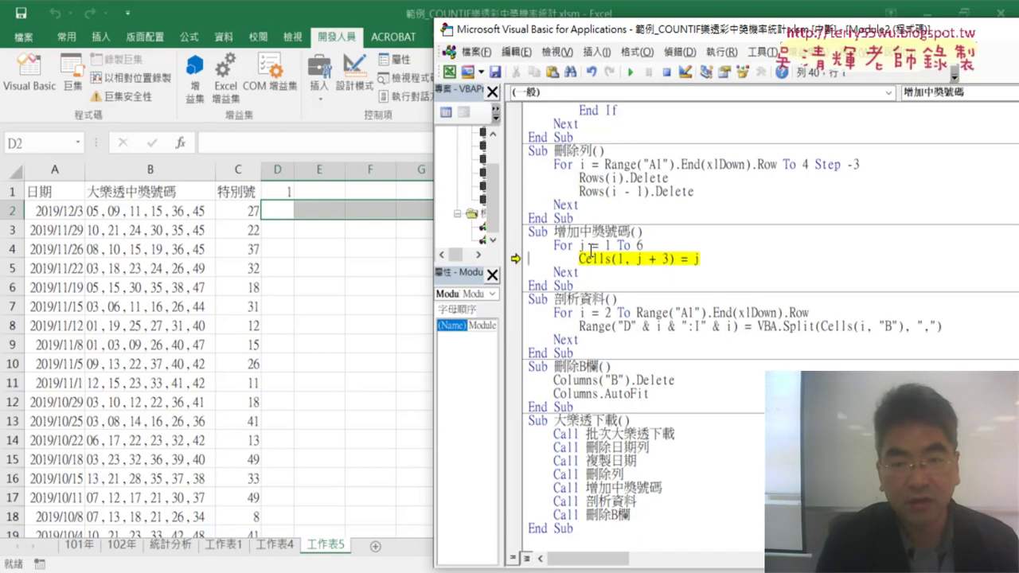
pyautogui.press('F8')
pyautogui.press('F8')
pyautogui.press('F8')
pyautogui.press('F8')
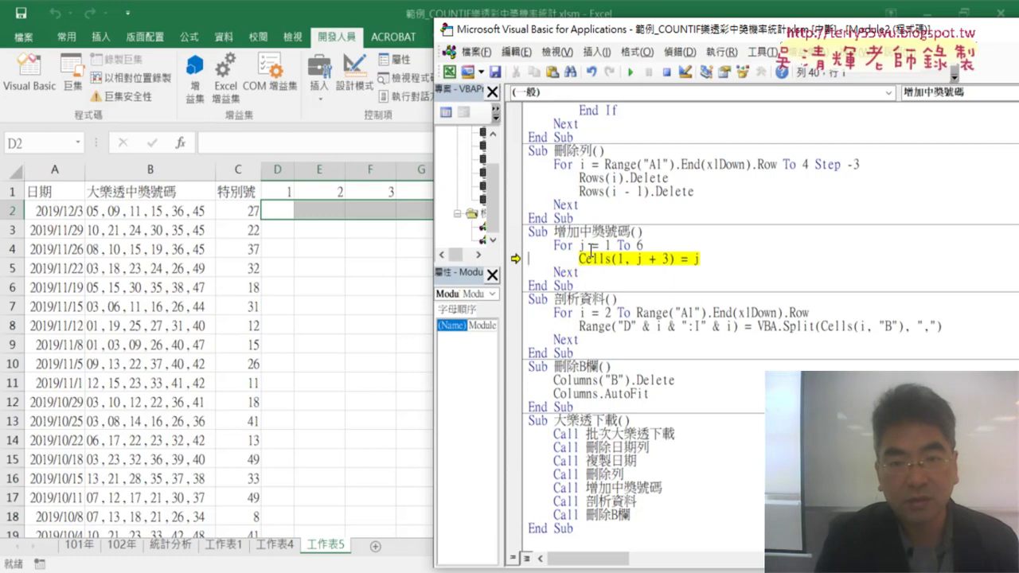
pyautogui.press('F8')
pyautogui.press('F8')
pyautogui.press('F8')
pyautogui.press('F8')
pyautogui.press('F8')
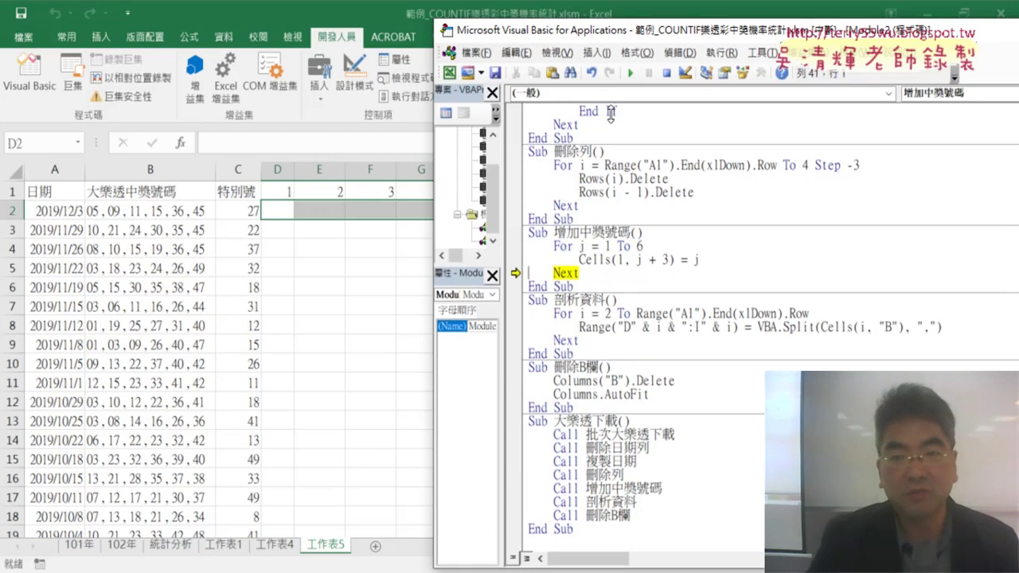
pyautogui.moveTo(611, 29); pyautogui.dragTo(611, 222)
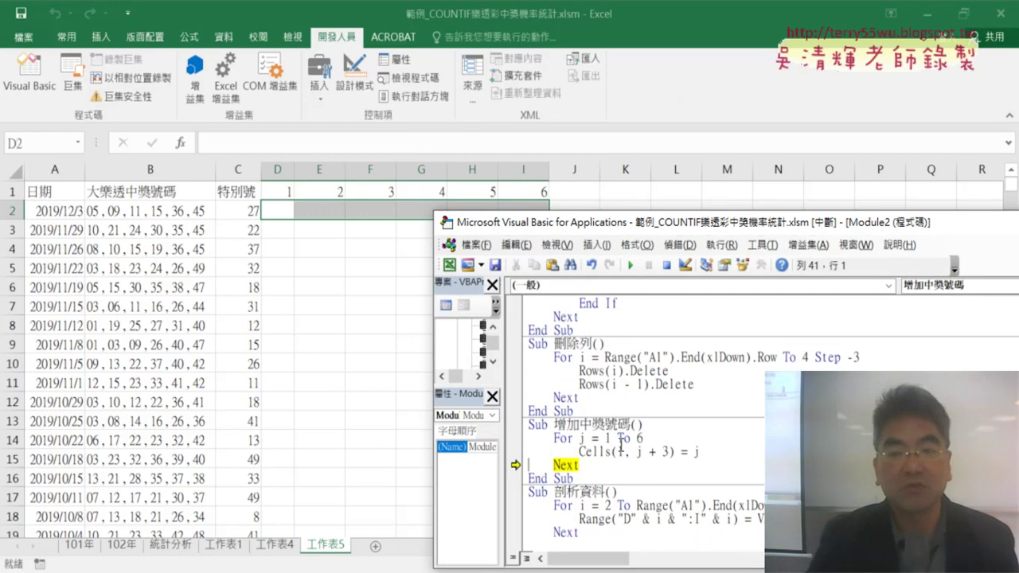
# - Continue the paused macro to completion and move the editor up and left
pyautogui.click(631, 265)
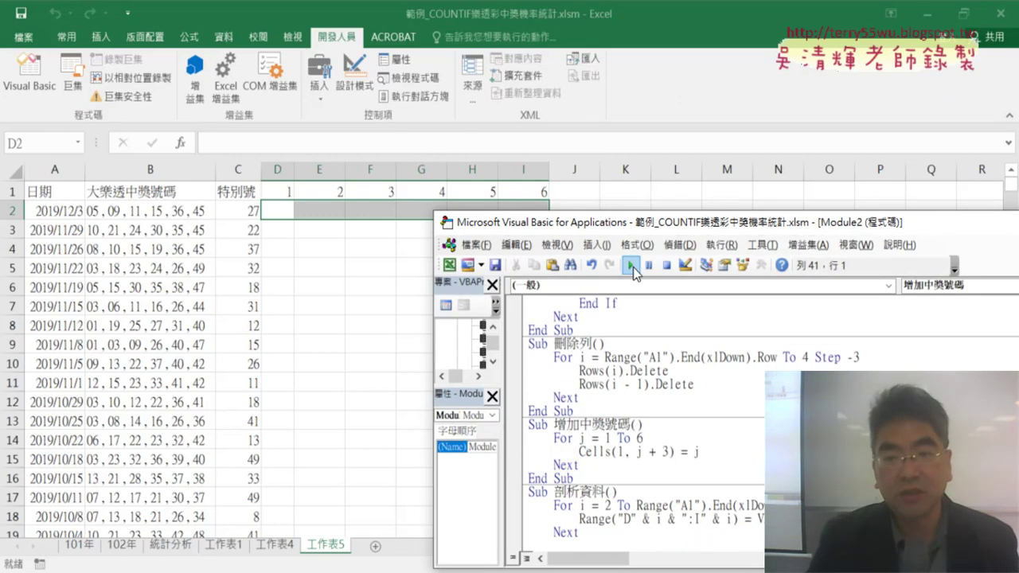
pyautogui.moveTo(621, 223); pyautogui.dragTo(567, 43)
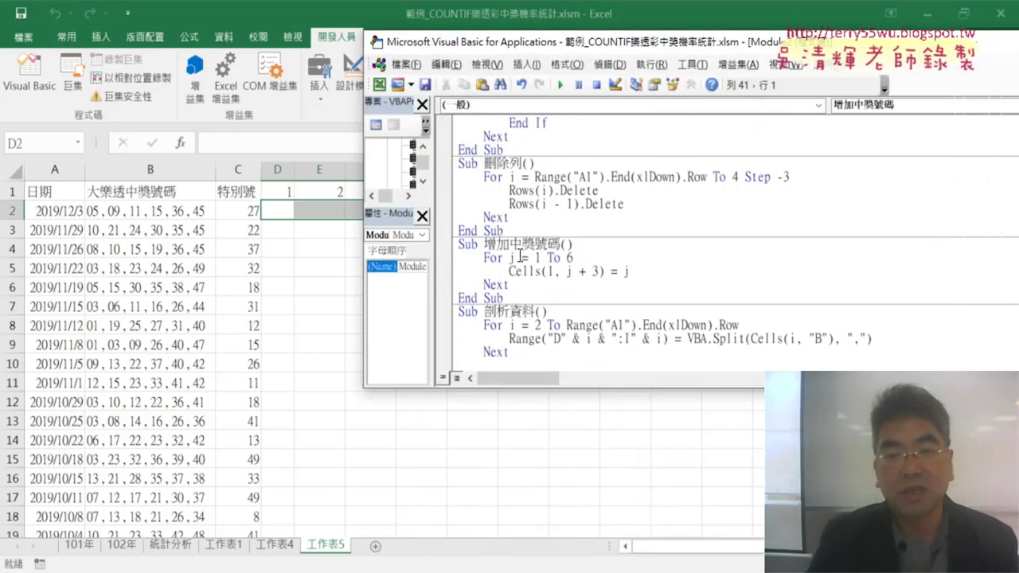
pyautogui.scroll(-2, 539, 289)
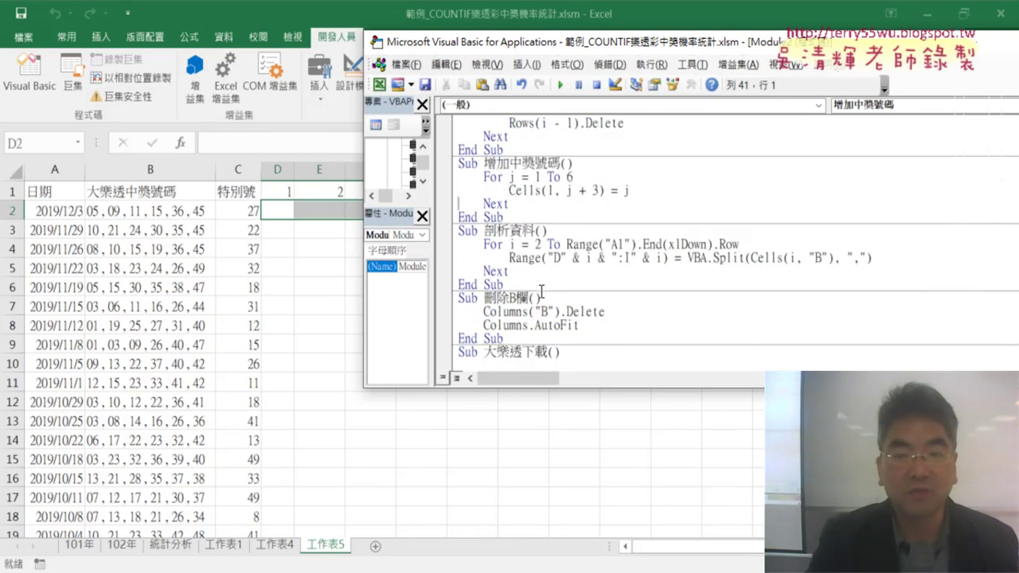
# - Back on sheet 工作表5, point out B2's numbers and the empty D2:I2 destination
pyautogui.click(110, 219)
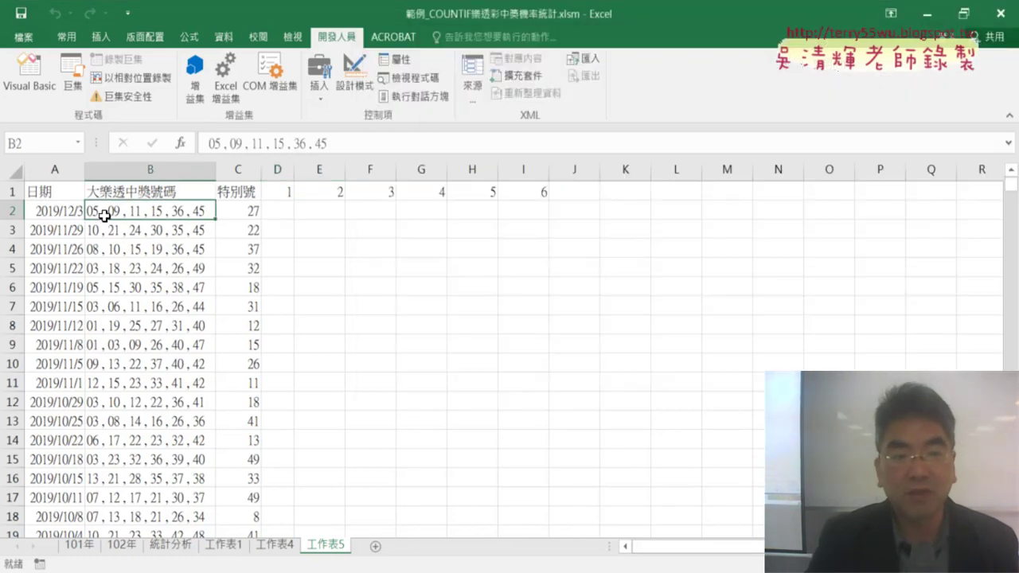
pyautogui.moveTo(281, 211); pyautogui.dragTo(543, 215)
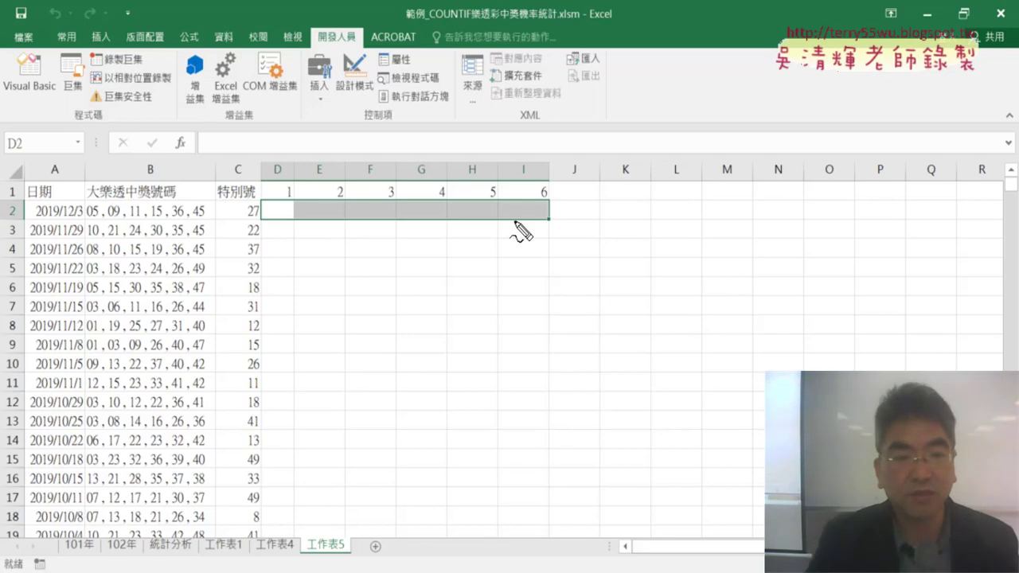
pyautogui.moveTo(82, 199); pyautogui.dragTo(209, 218)
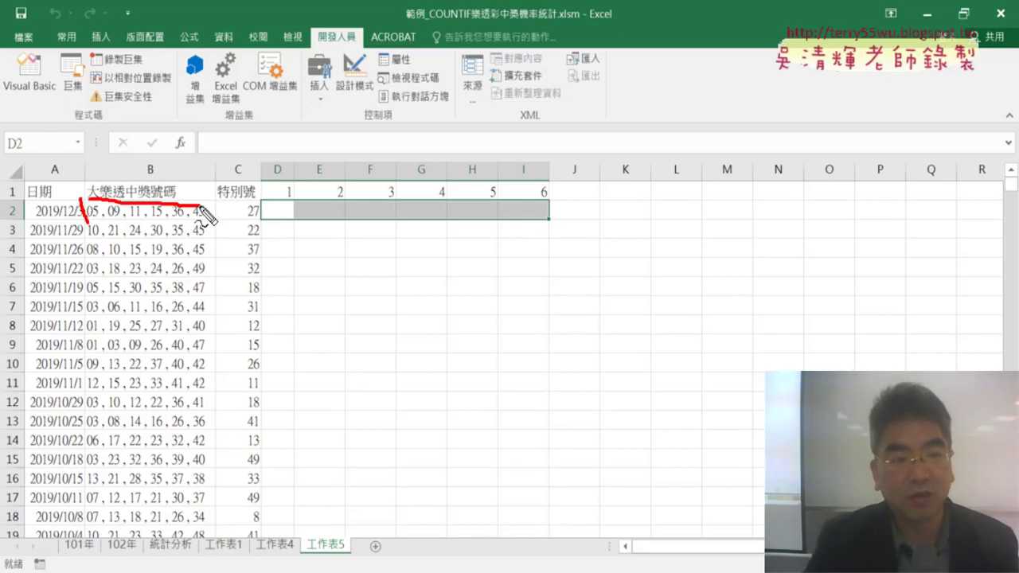
pyautogui.moveTo(93, 221)
pyautogui.mouseDown()
pyautogui.moveTo(209, 217)
pyautogui.moveTo(259, 238)
pyautogui.mouseUp()
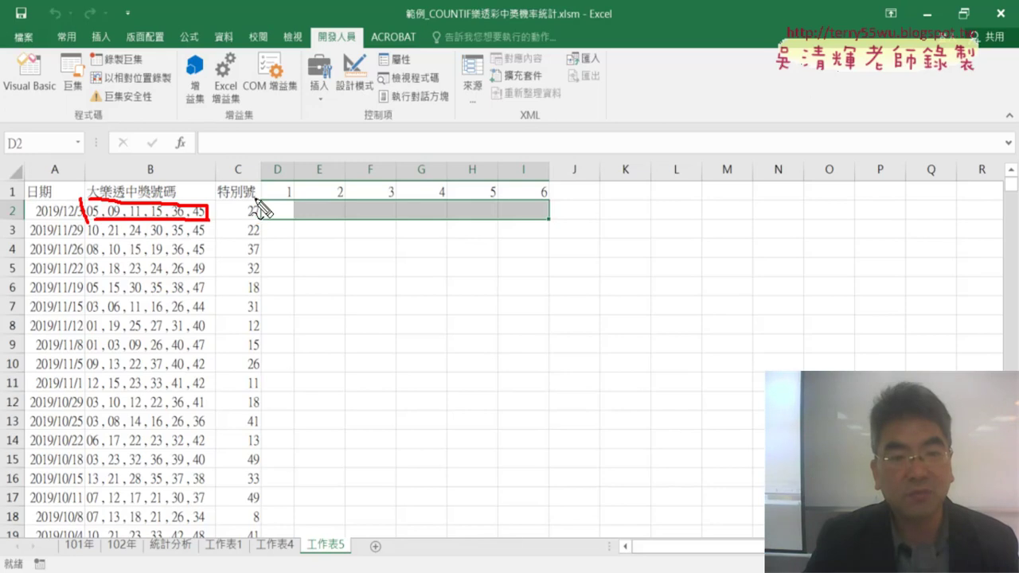
pyautogui.moveTo(265, 201)
pyautogui.mouseDown()
pyautogui.moveTo(445, 196)
pyautogui.moveTo(258, 223)
pyautogui.mouseUp()
pyautogui.moveTo(180, 194)
pyautogui.mouseDown()
pyautogui.moveTo(241, 130)
pyautogui.moveTo(375, 185)
pyautogui.moveTo(387, 163)
pyautogui.mouseUp()
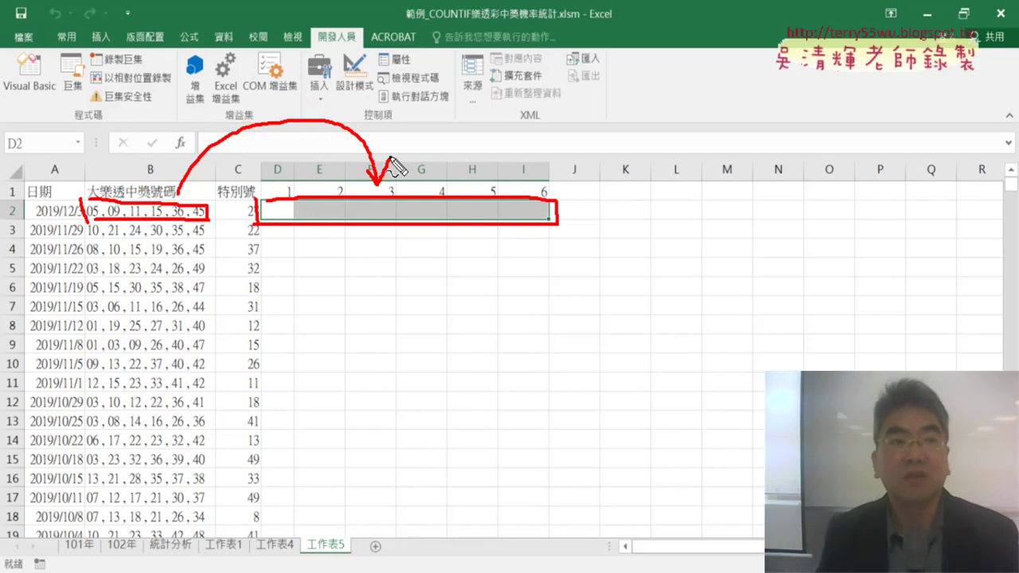
pyautogui.press('Escape')
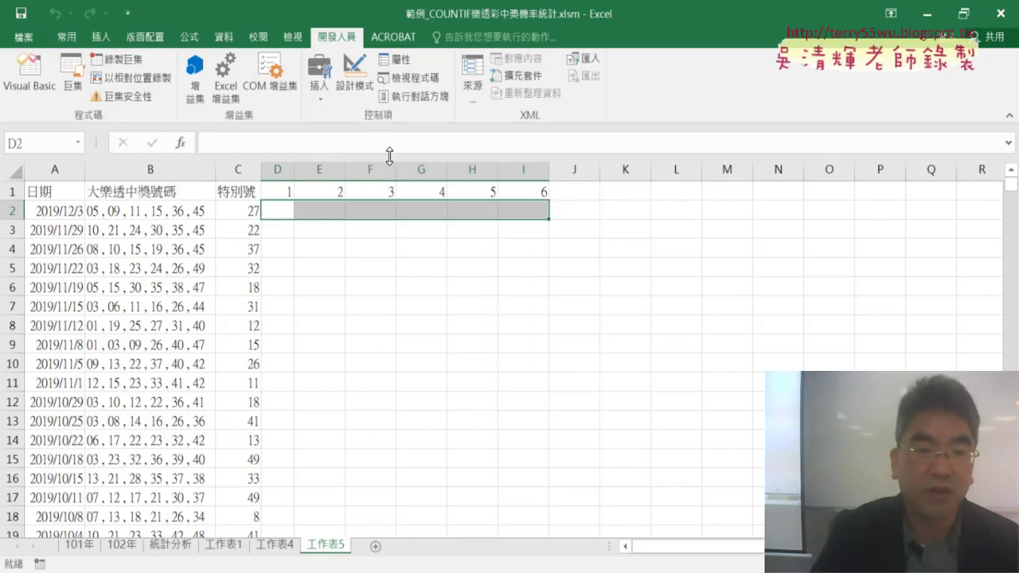
# - Reopen the VBA editor and clear the old loop lines from Sub 剖析資料
pyautogui.click(29, 85)
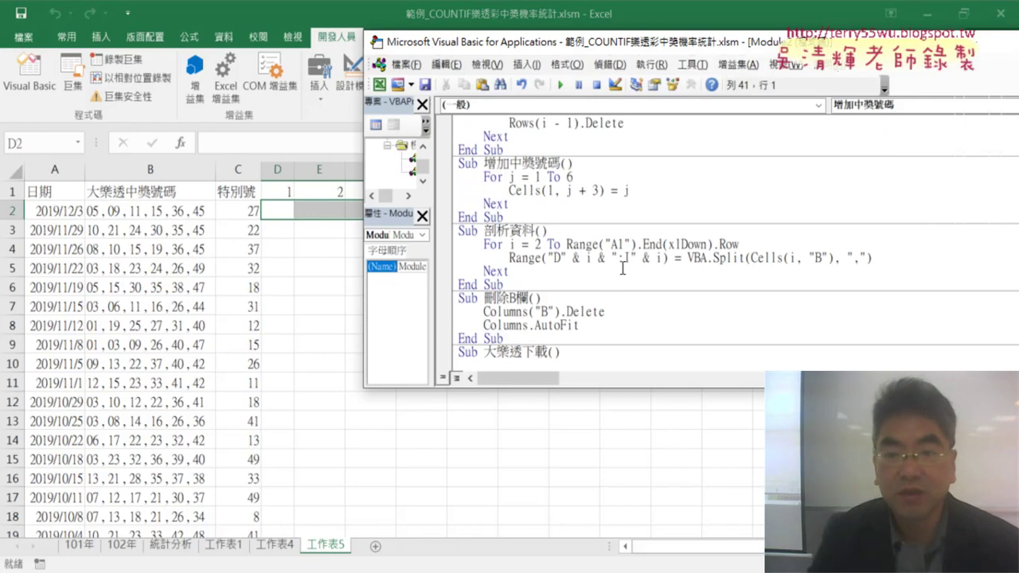
pyautogui.moveTo(509, 272)
pyautogui.mouseDown()
pyautogui.moveTo(482, 247)
pyautogui.moveTo(460, 245)
pyautogui.mouseUp()
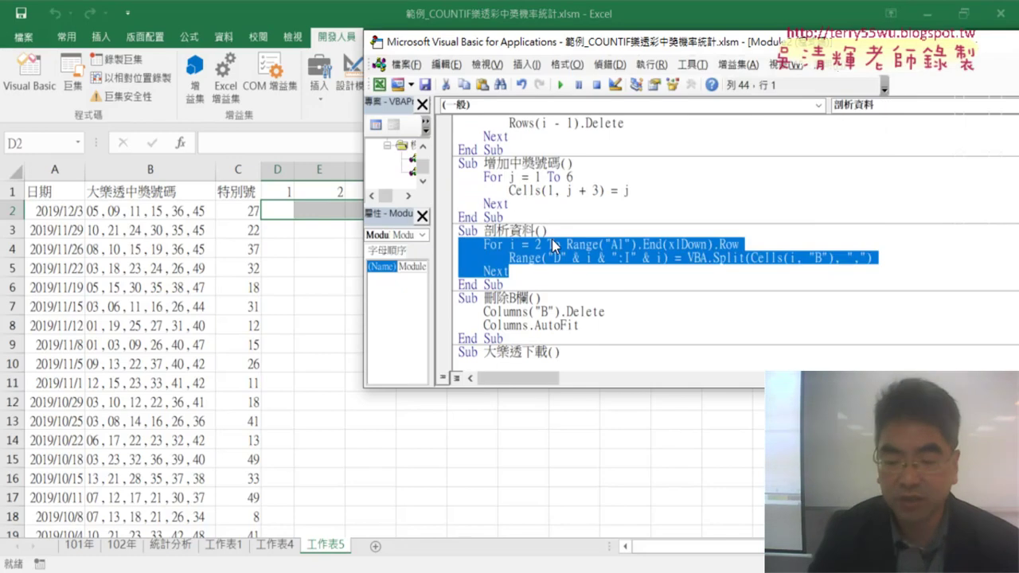
pyautogui.press('Delete')
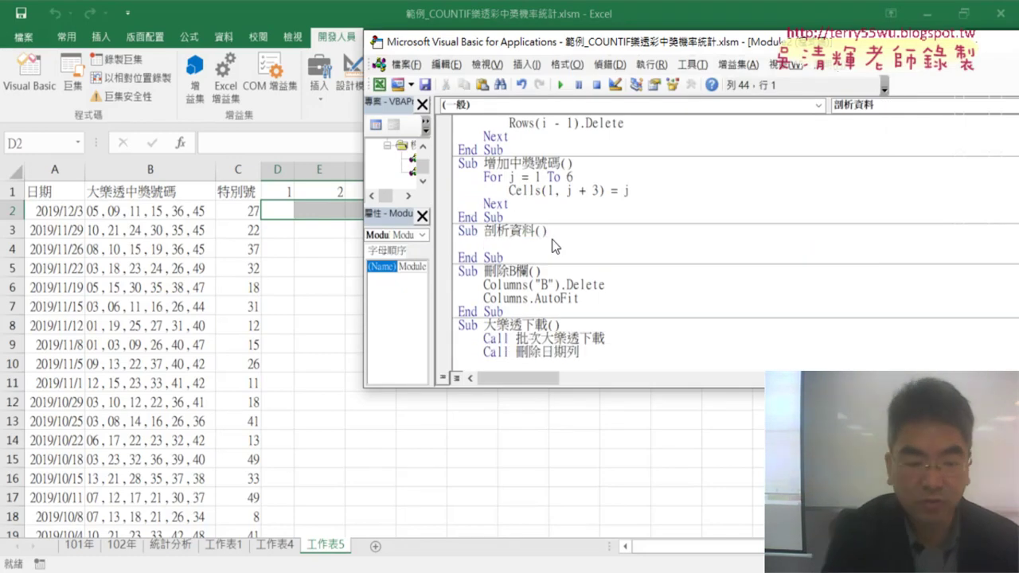
pyautogui.press('Tab')
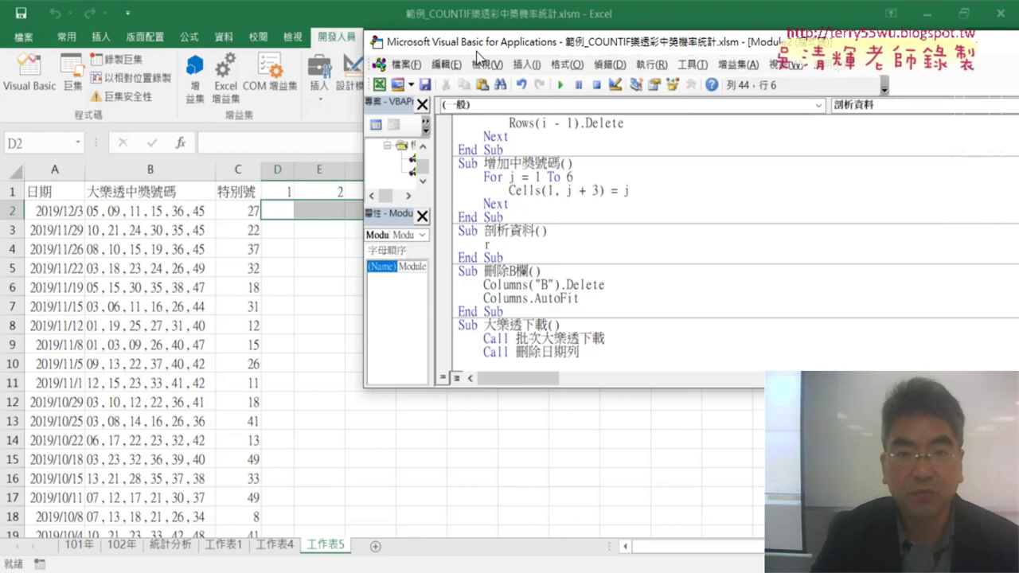
pyautogui.moveTo(477, 48); pyautogui.dragTo(261, 244)
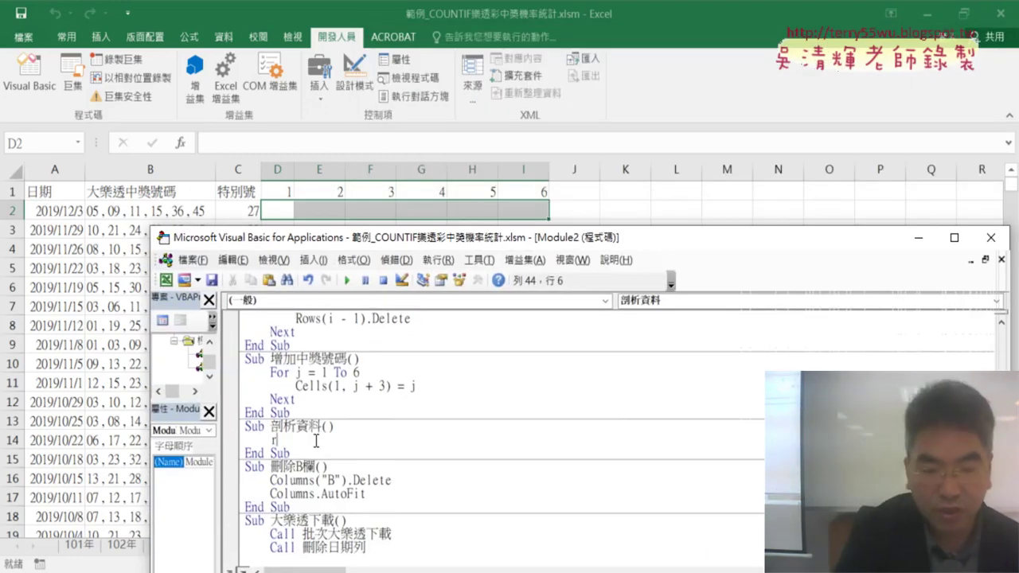
# - Write Range("D2:I2") = VBA.Split(Cells(2, "B"), ",") in 剖析資料
pyautogui.write('an')
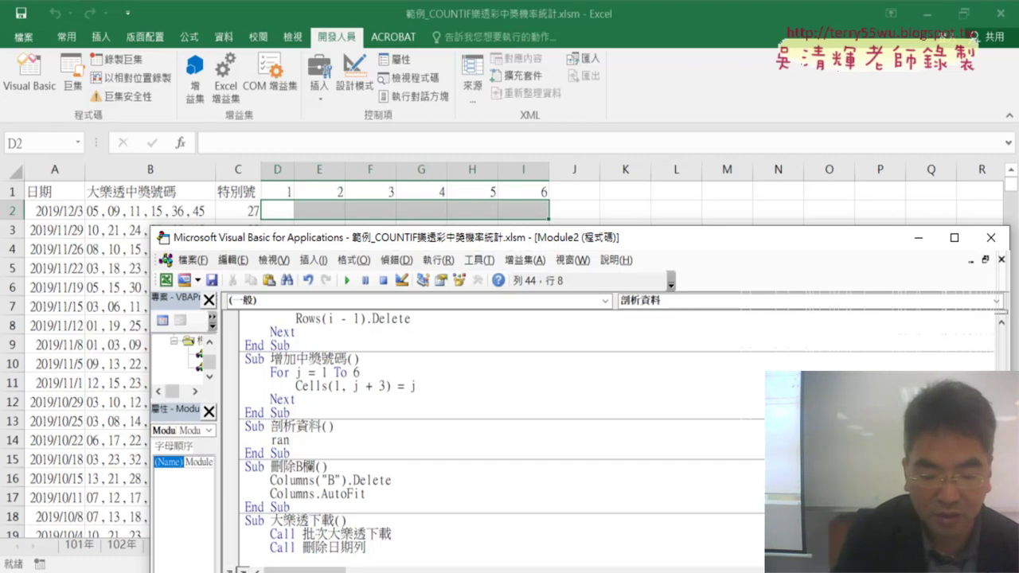
pyautogui.write('ge')
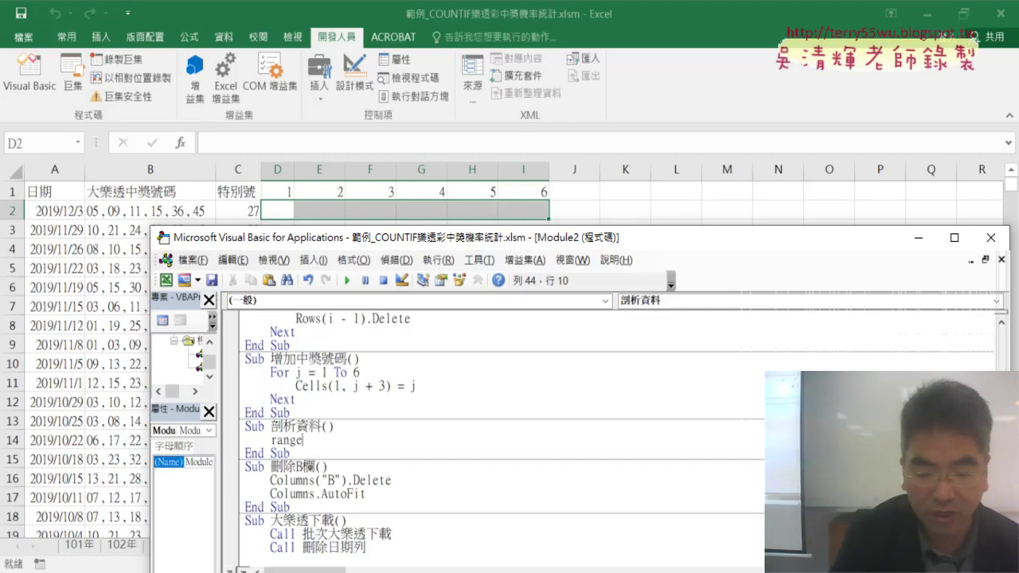
pyautogui.write('("')
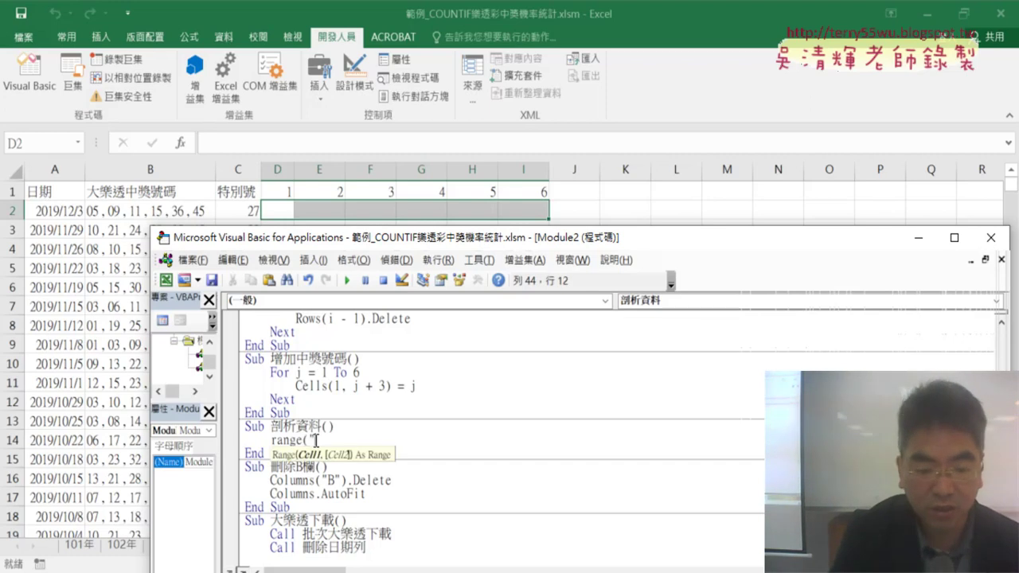
pyautogui.write('D2:')
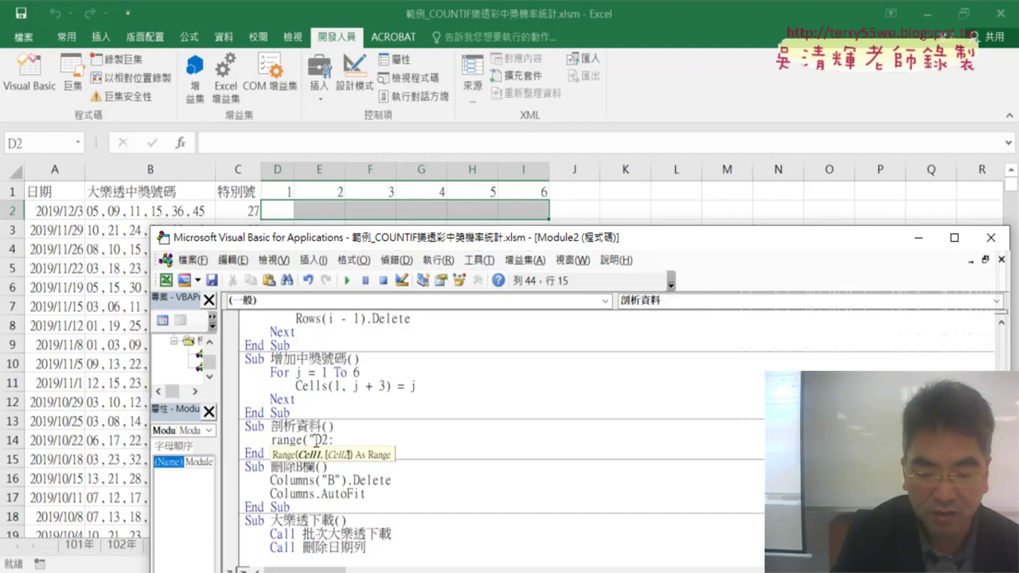
pyautogui.write('I2"')
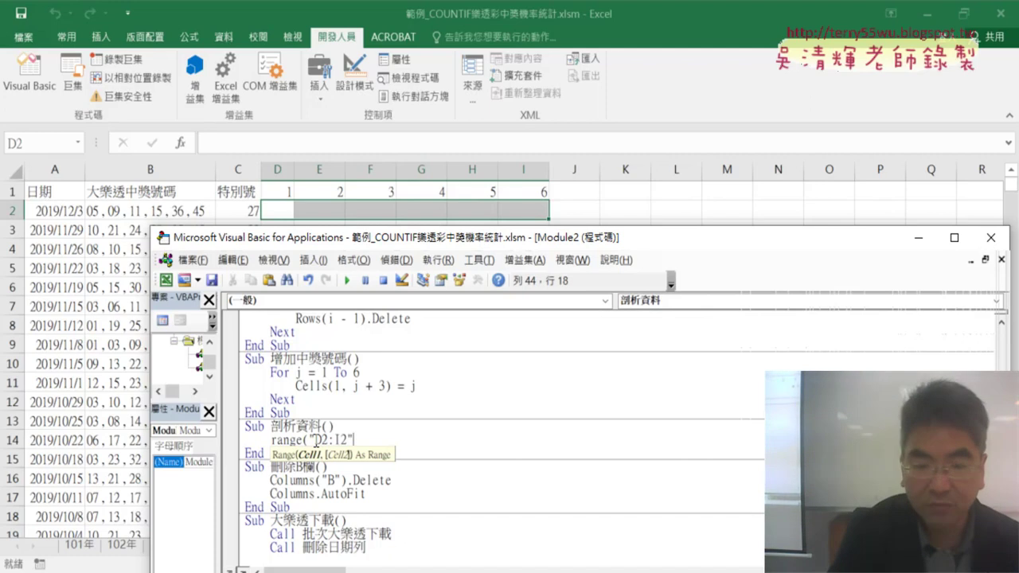
pyautogui.write(')=')
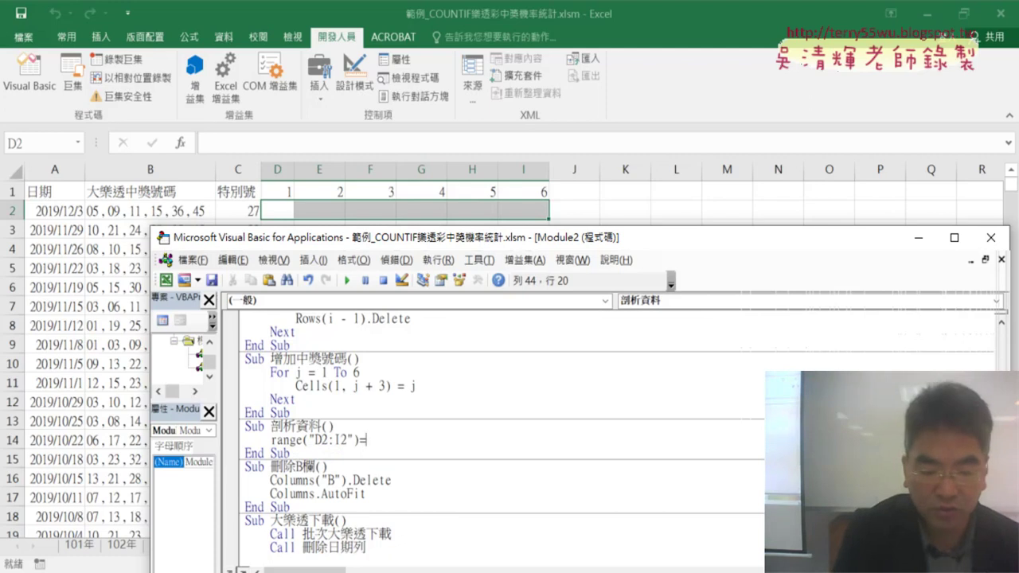
pyautogui.write('vba')
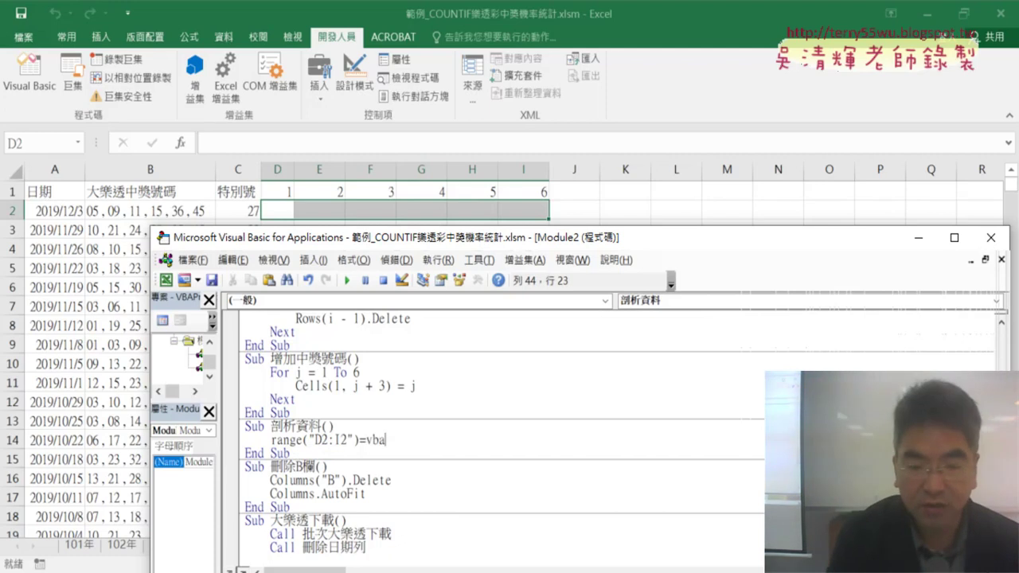
pyautogui.write('.s')
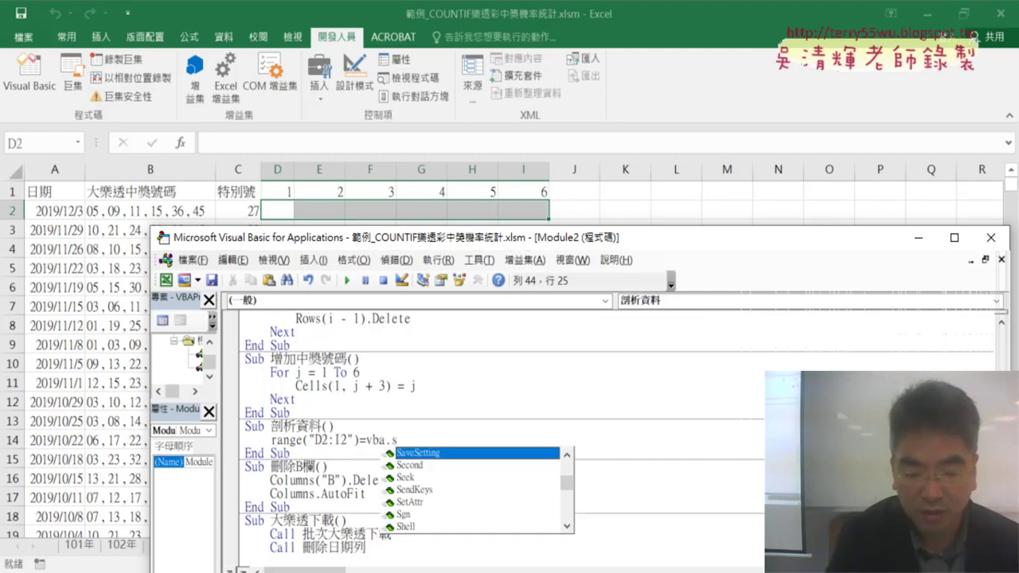
pyautogui.write('p')
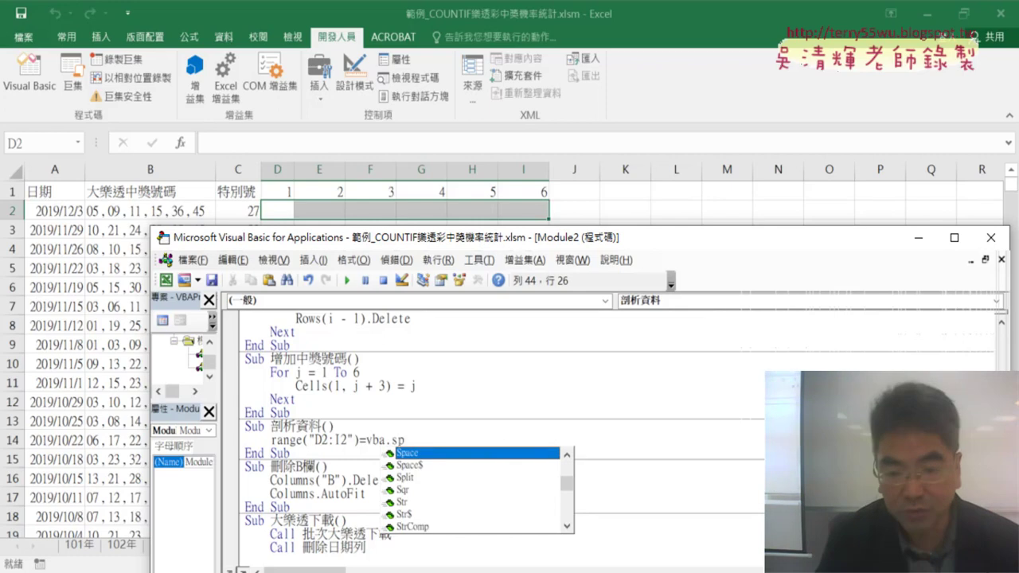
pyautogui.press('Down')
pyautogui.press('Down')
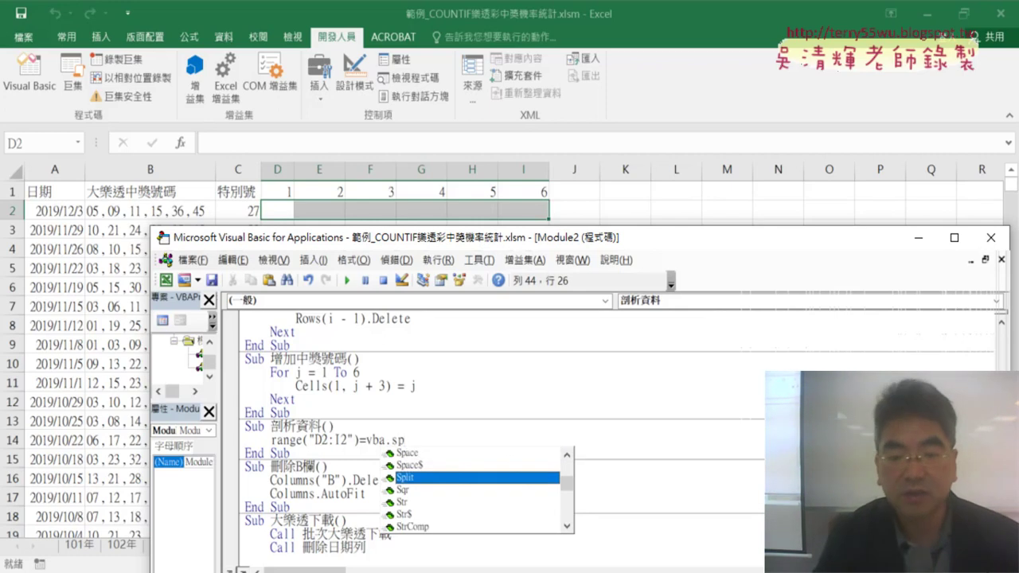
pyautogui.doubleClick(429, 478)
pyautogui.write('(')
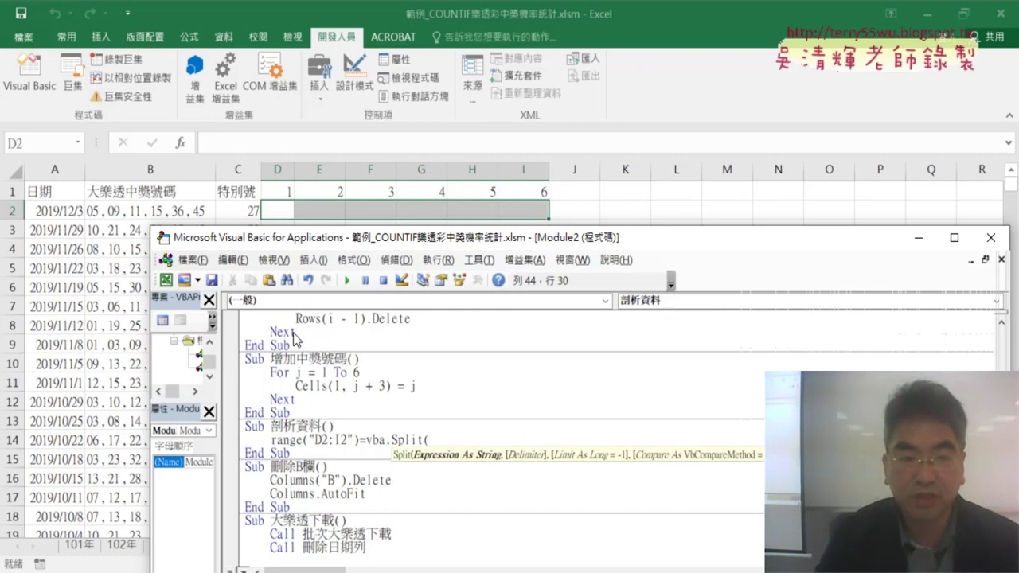
pyautogui.write('c')
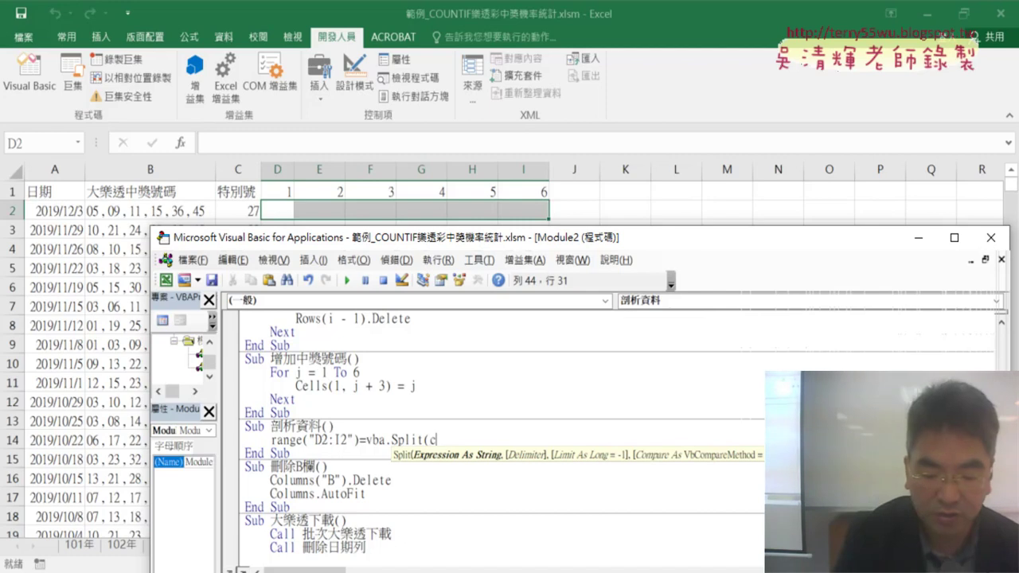
pyautogui.write('ells')
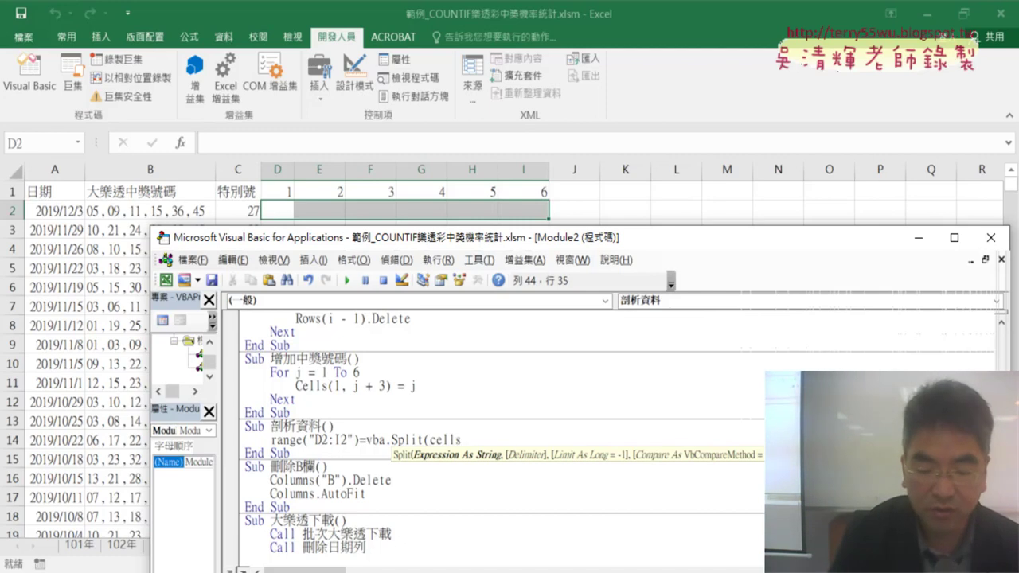
pyautogui.write('(')
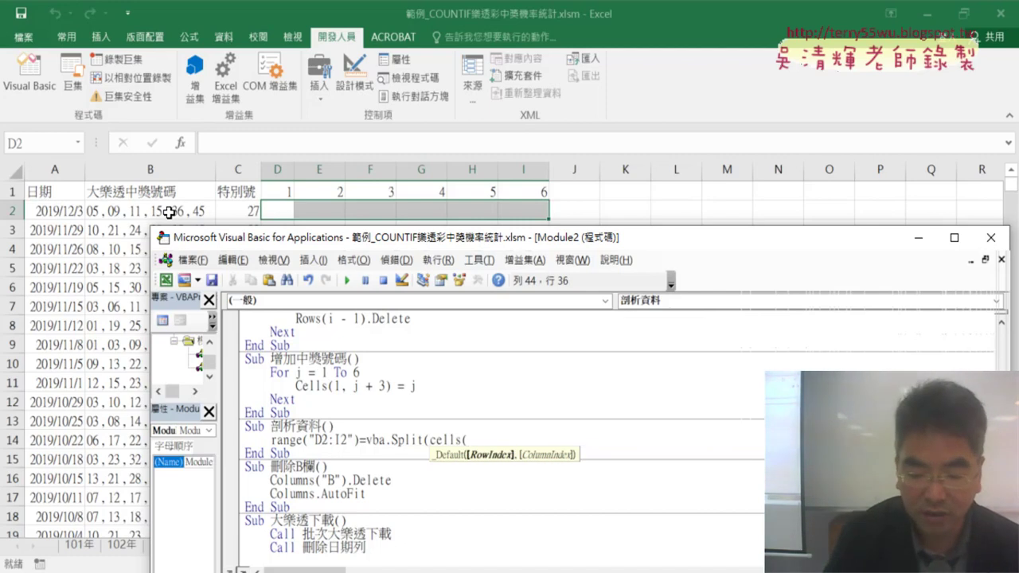
pyautogui.write('2,')
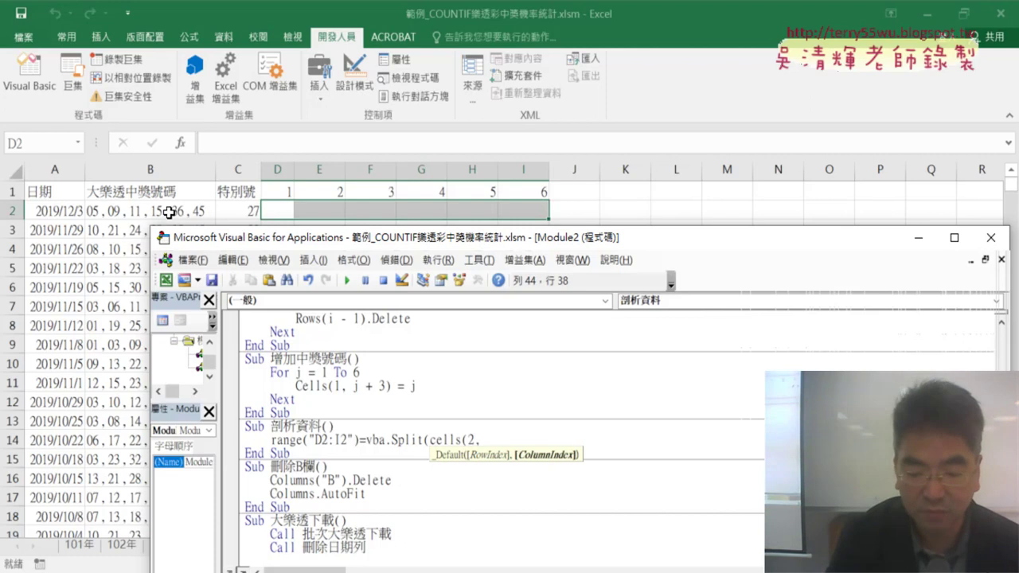
pyautogui.write('"B')
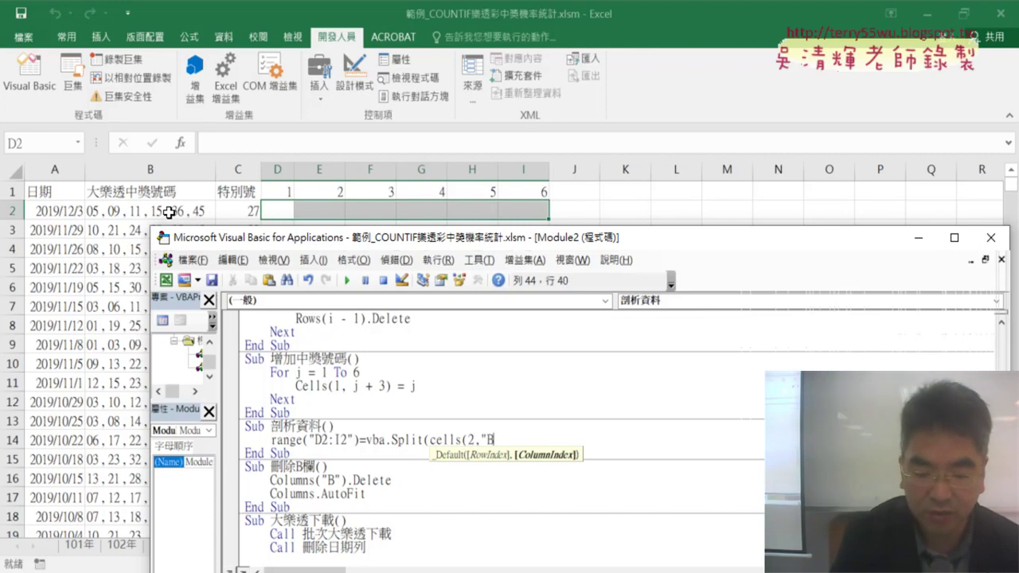
pyautogui.write('")')
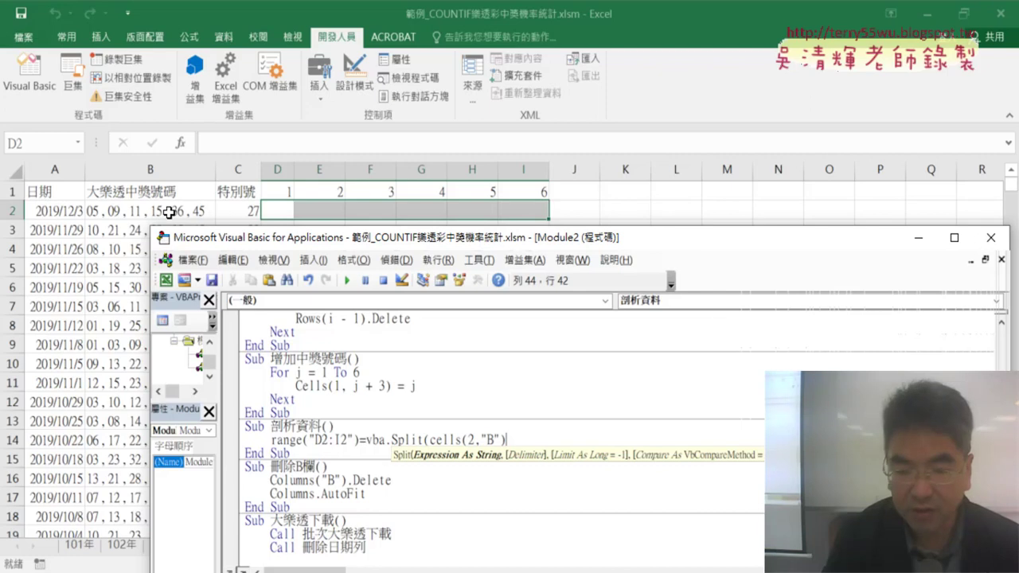
pyautogui.write(',",')
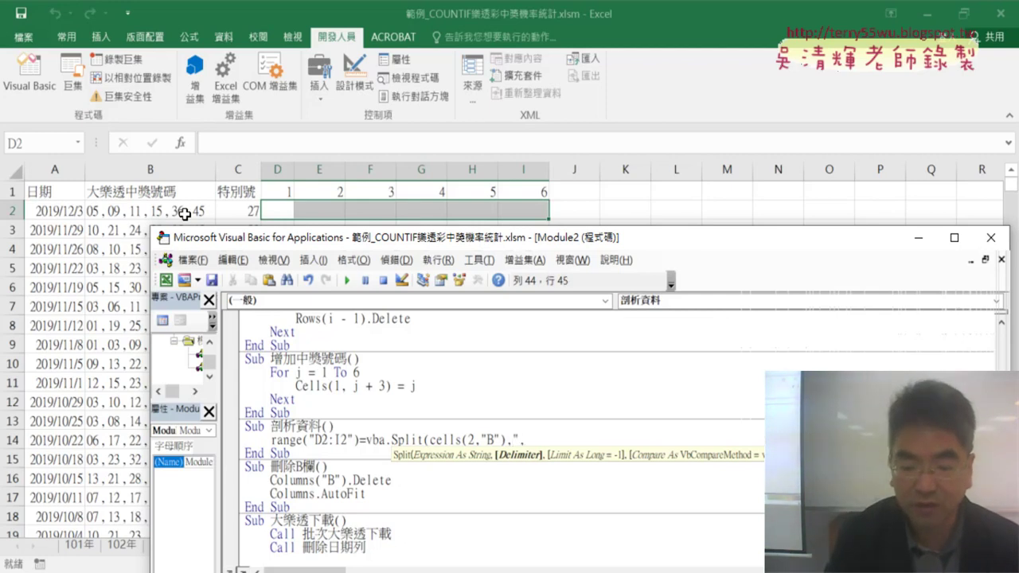
pyautogui.write('")')
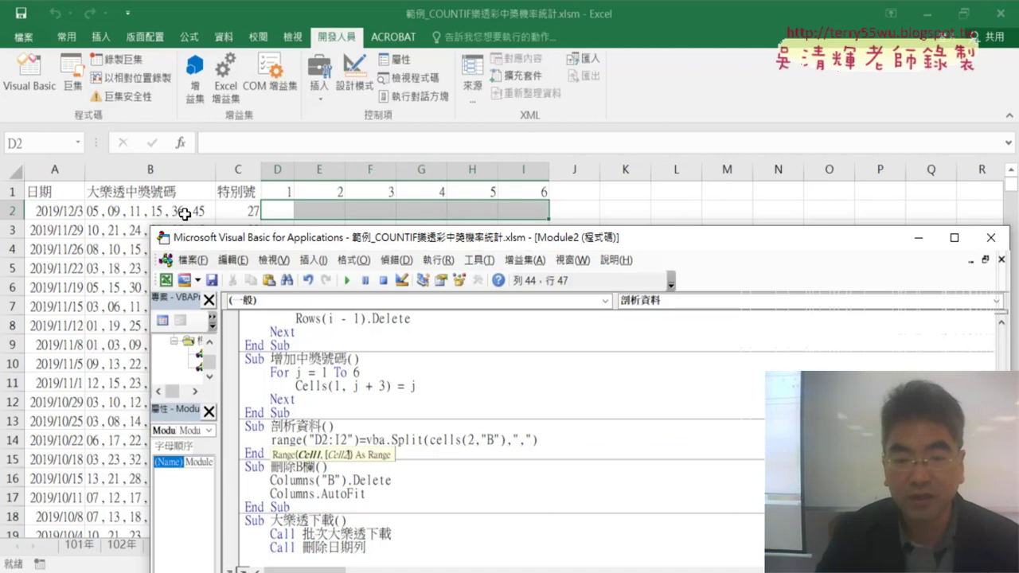
pyautogui.click(481, 480)
pyautogui.click(530, 437)
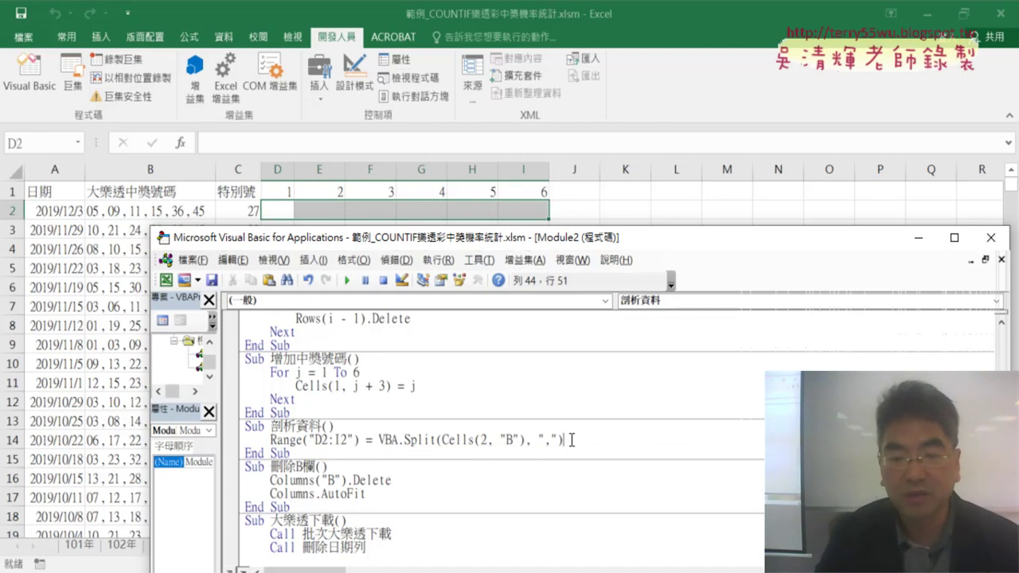
pyautogui.moveTo(571, 440); pyautogui.dragTo(389, 444)
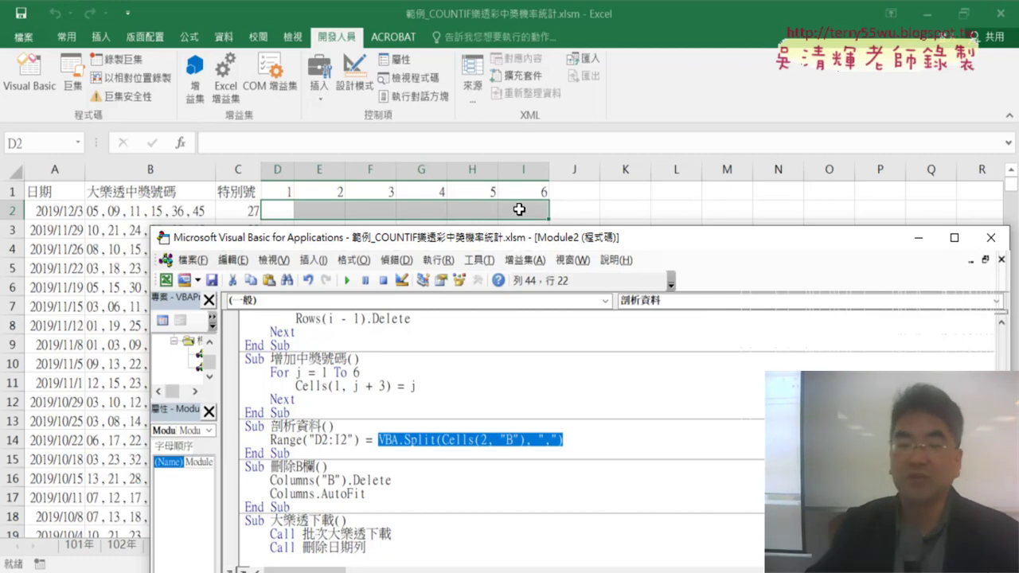
# - Step through 剖析資料 with F8 so D2:I2 receives 05, 09, 11, 15, 36 and 45
pyautogui.click(341, 439)
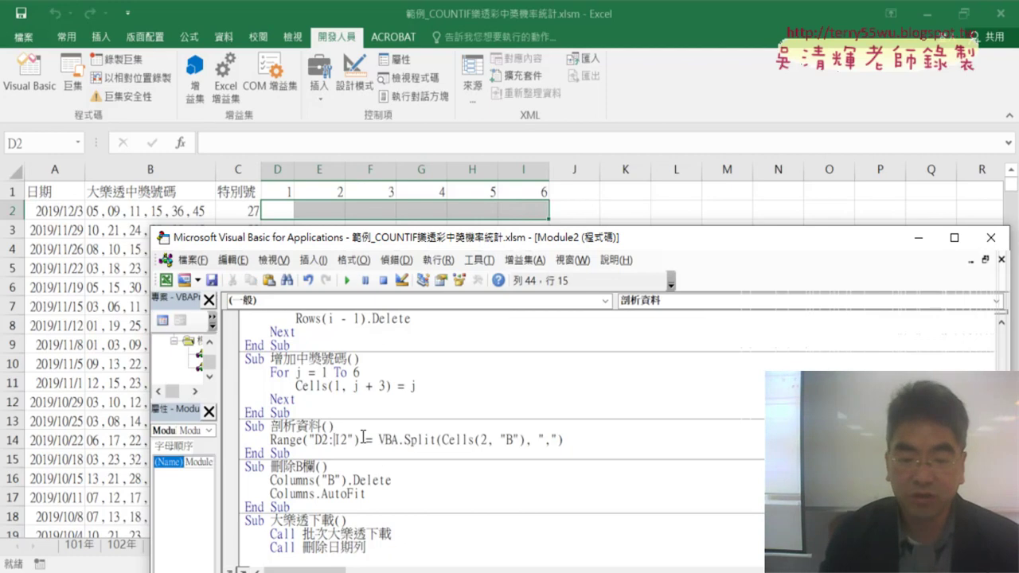
pyautogui.press('F8')
pyautogui.press('F8')
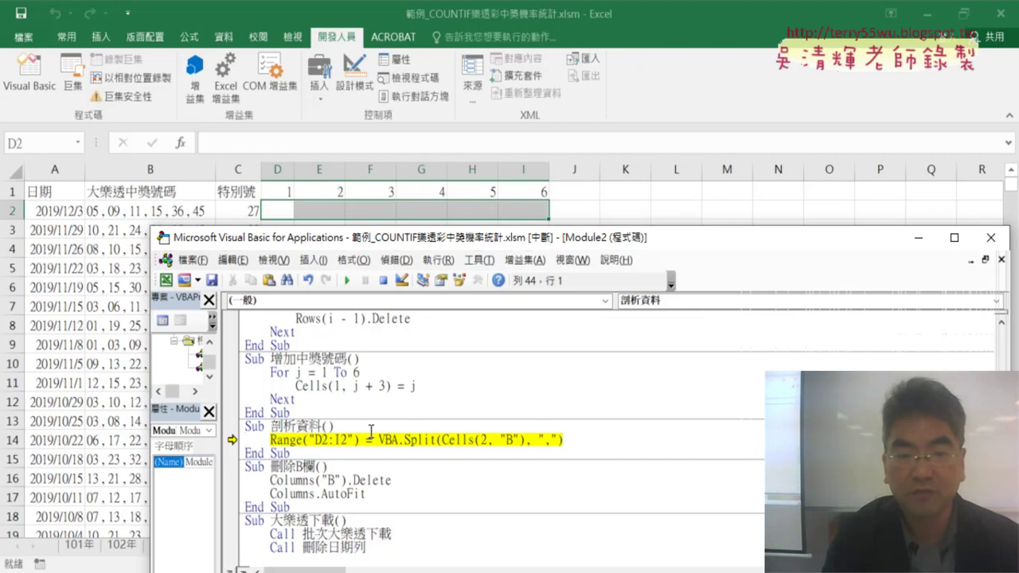
pyautogui.press('F8')
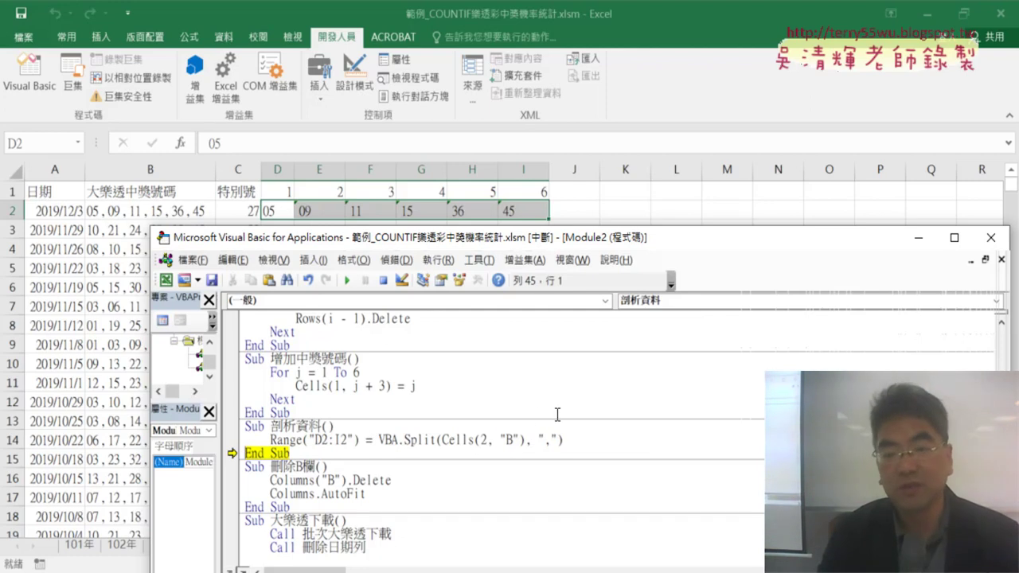
pyautogui.moveTo(564, 439); pyautogui.dragTo(271, 440)
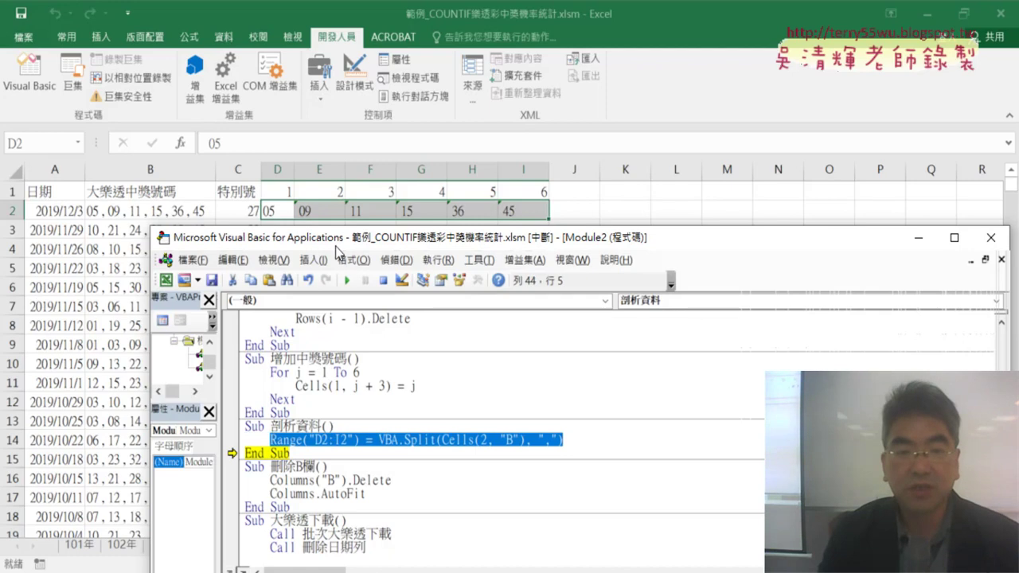
pyautogui.moveTo(336, 249); pyautogui.dragTo(351, 332)
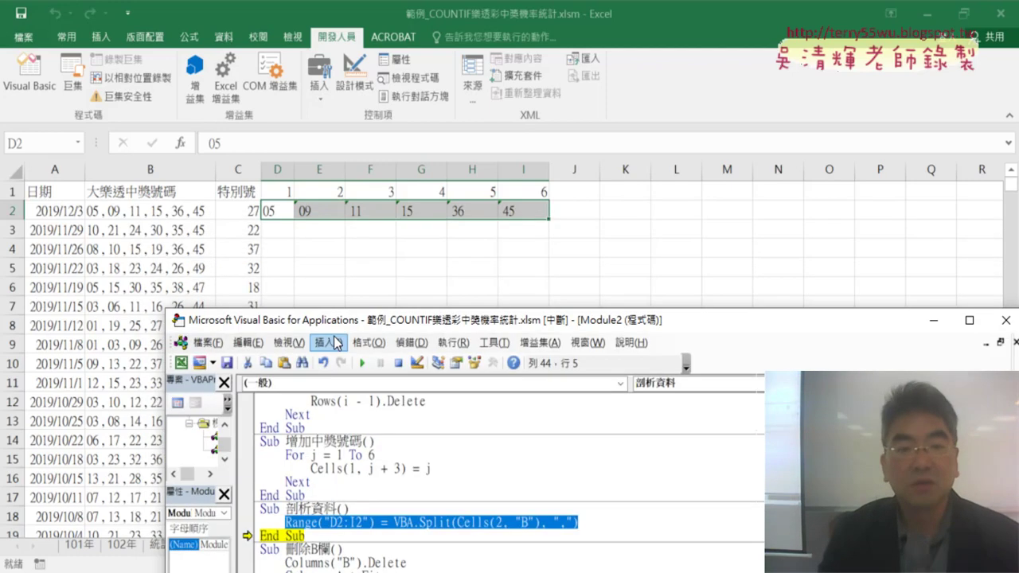
pyautogui.moveTo(338, 320); pyautogui.dragTo(400, 169)
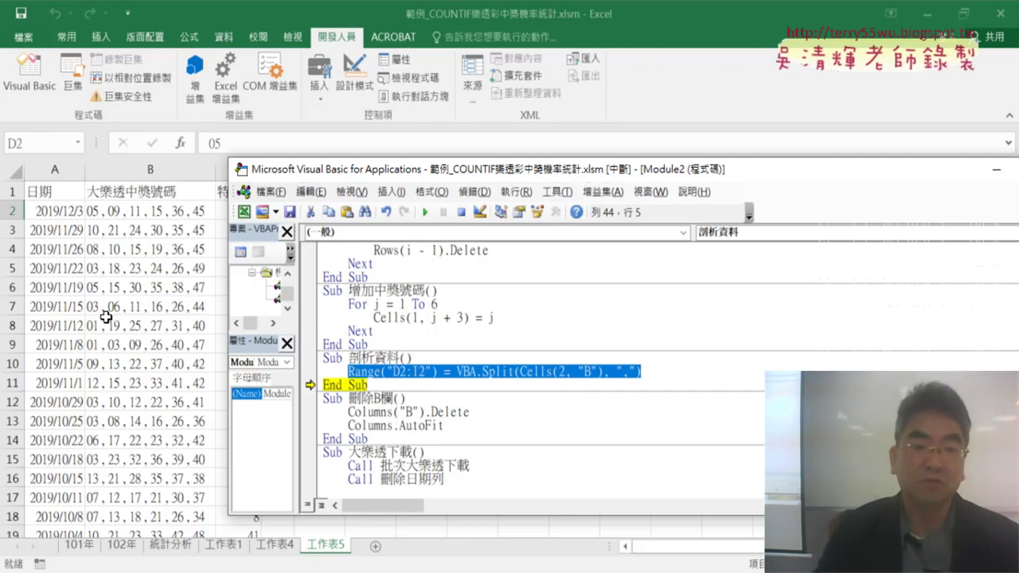
# - Add a blank line in 剖析資料 and copy 複製日期's For i = 2 To Range("A1").End(xlDown).Row line
pyautogui.click(430, 357)
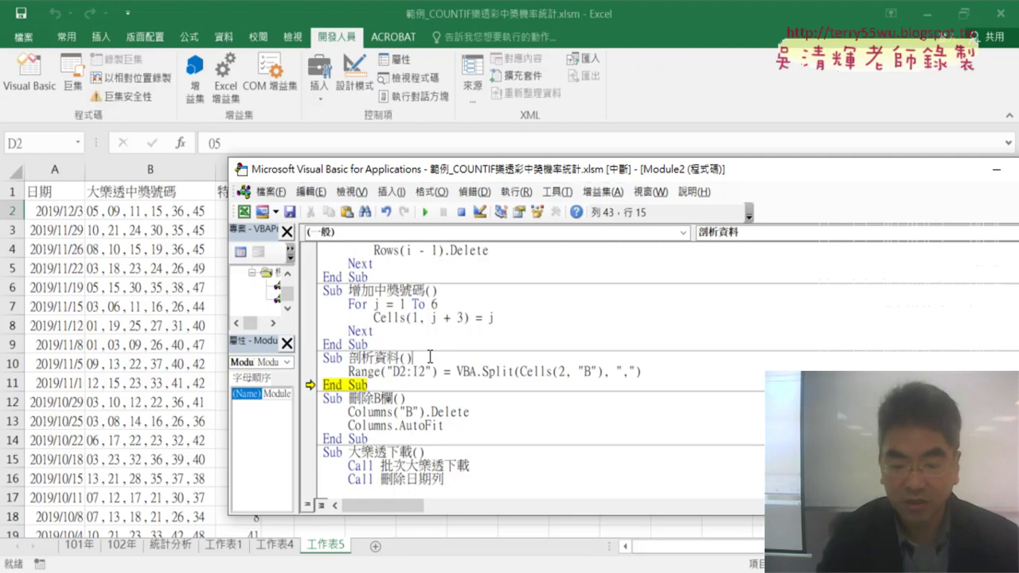
pyautogui.press('Return')
pyautogui.press('Tab')
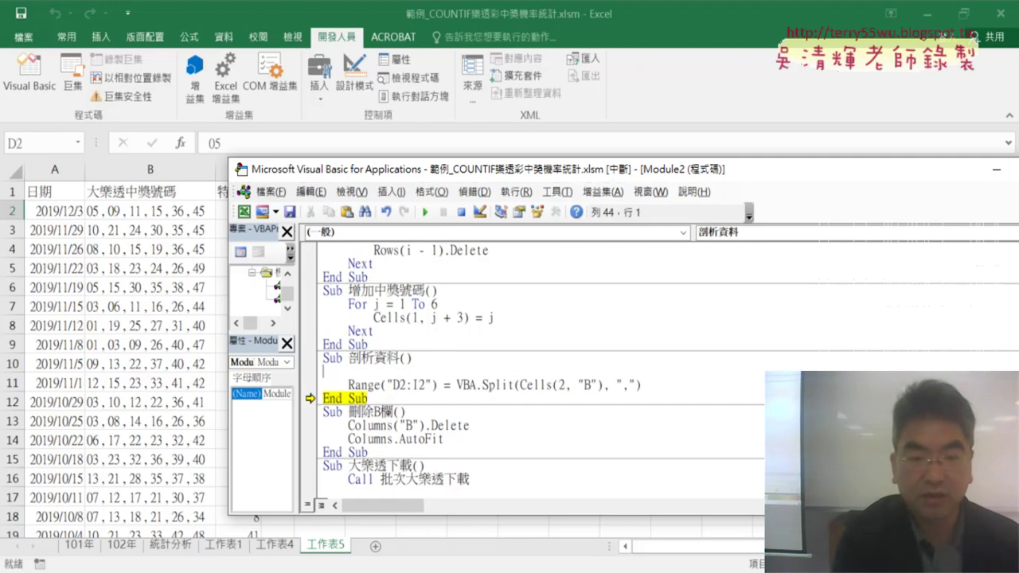
pyautogui.scroll(1, 430, 355)
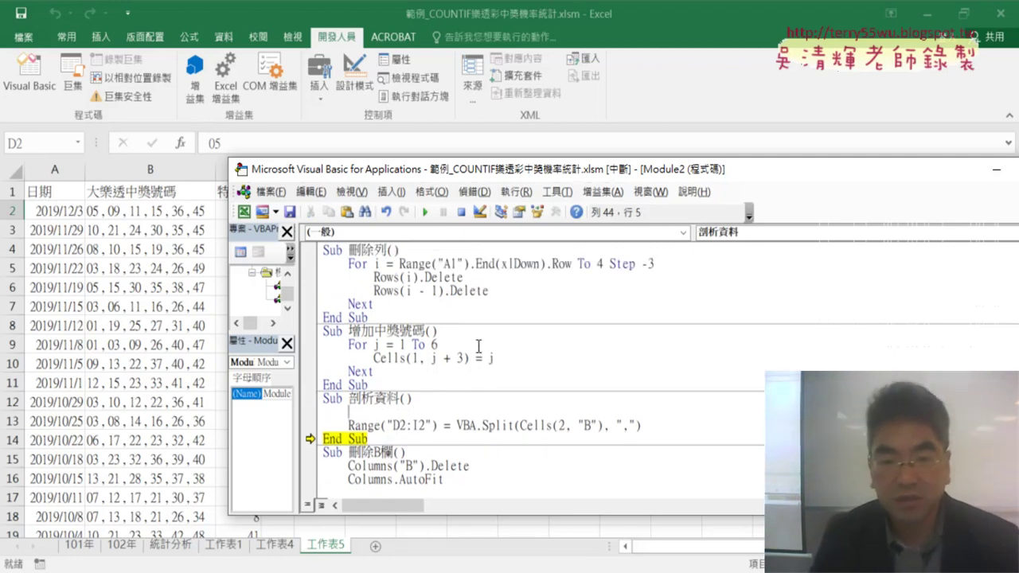
pyautogui.scroll(1, 480, 346)
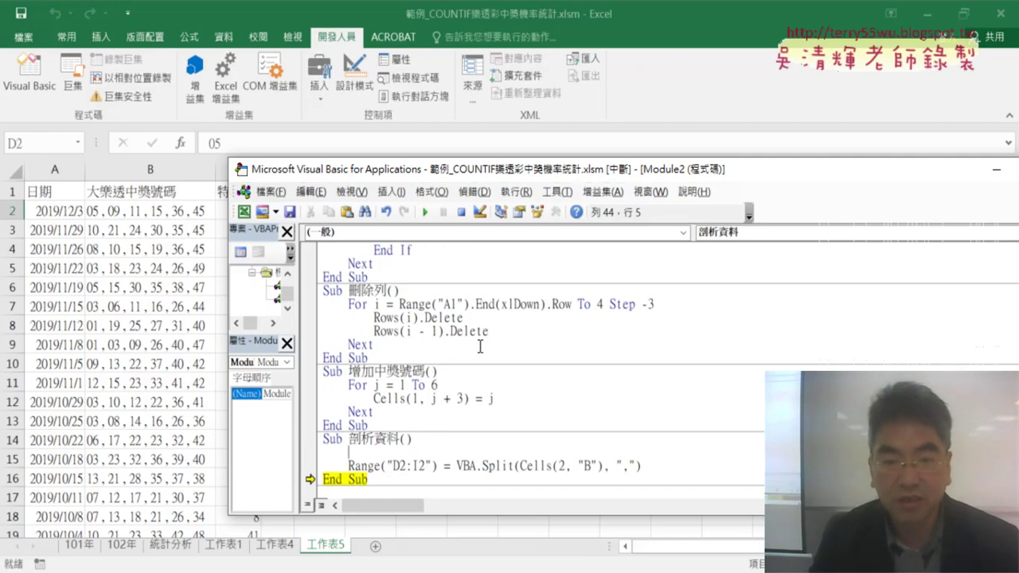
pyautogui.scroll(2, 480, 346)
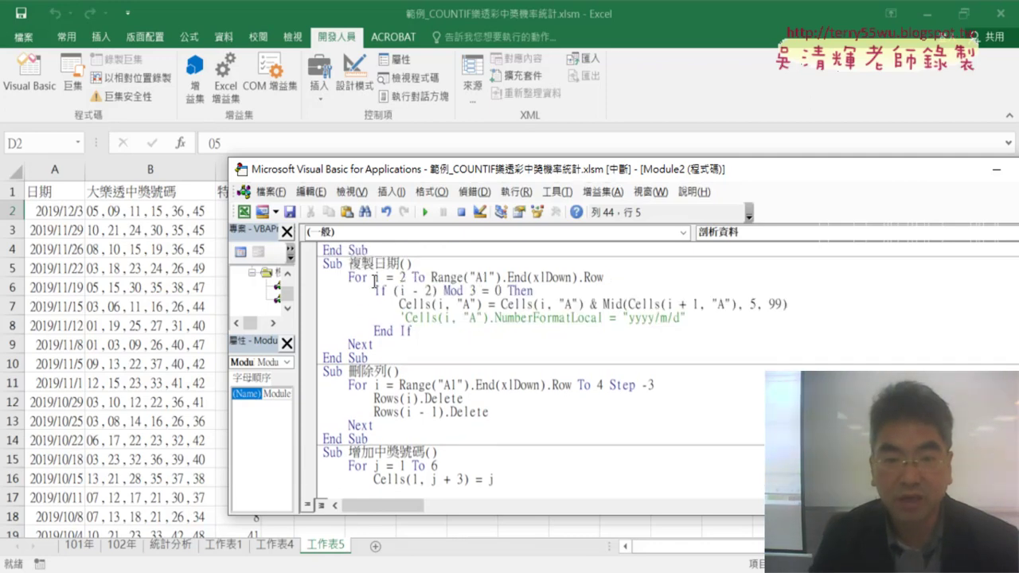
pyautogui.moveTo(350, 277); pyautogui.dragTo(609, 279)
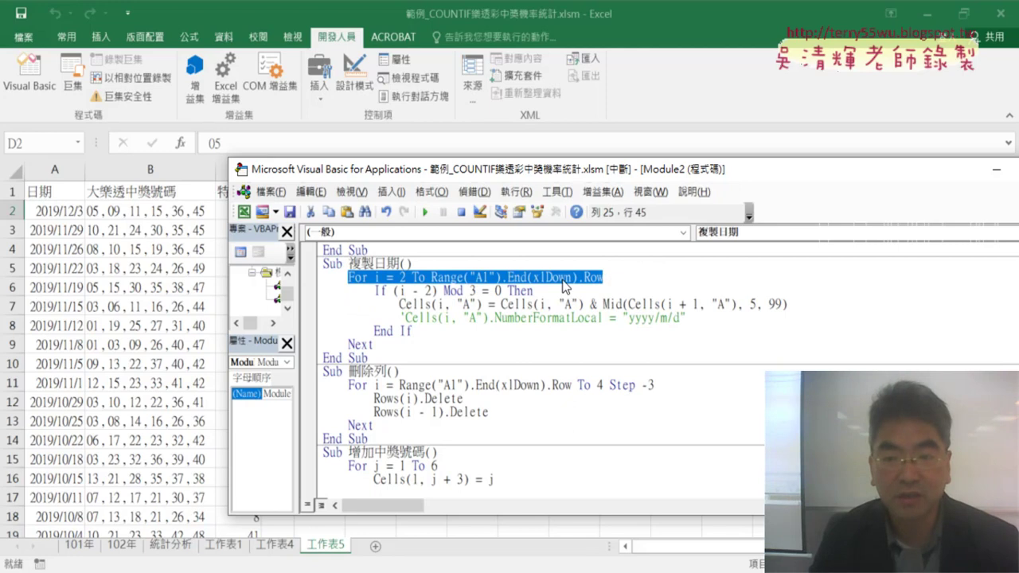
pyautogui.rightClick(563, 285)
pyautogui.click(589, 303)
pyautogui.scroll(-3, 436, 362)
pyautogui.scroll(-2, 437, 362)
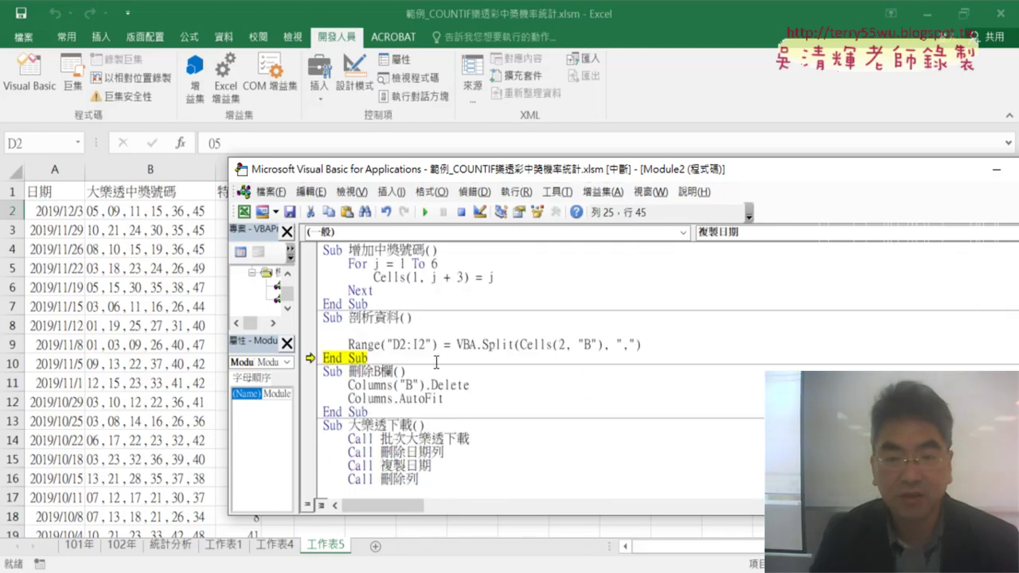
# - Paste the For line into 剖析資料 and close the loop with Next around the Split line
pyautogui.click(413, 331)
pyautogui.hotkey('ctrl', 'v')
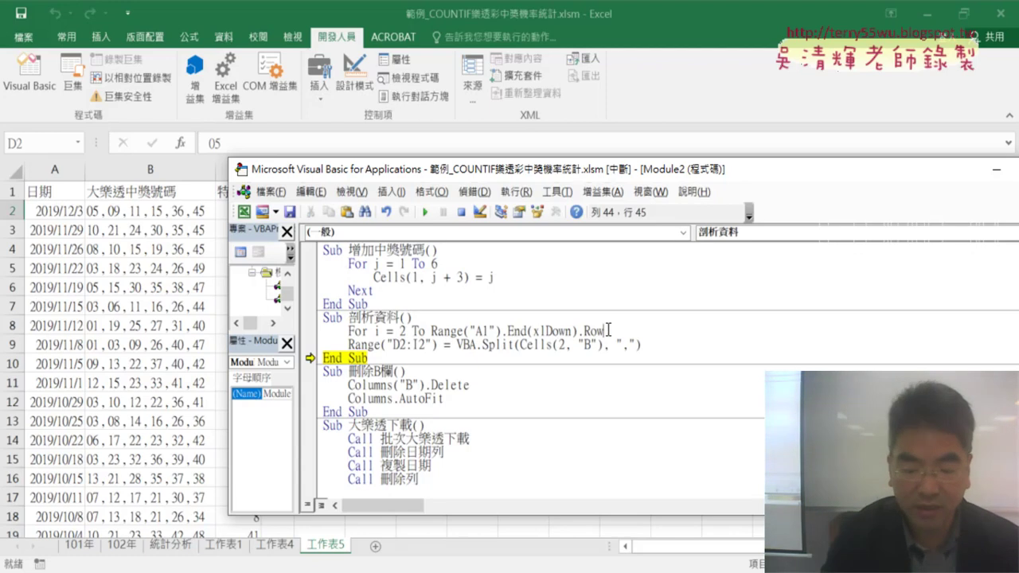
pyautogui.press('Return')
pyautogui.press('Return')
pyautogui.write('next')
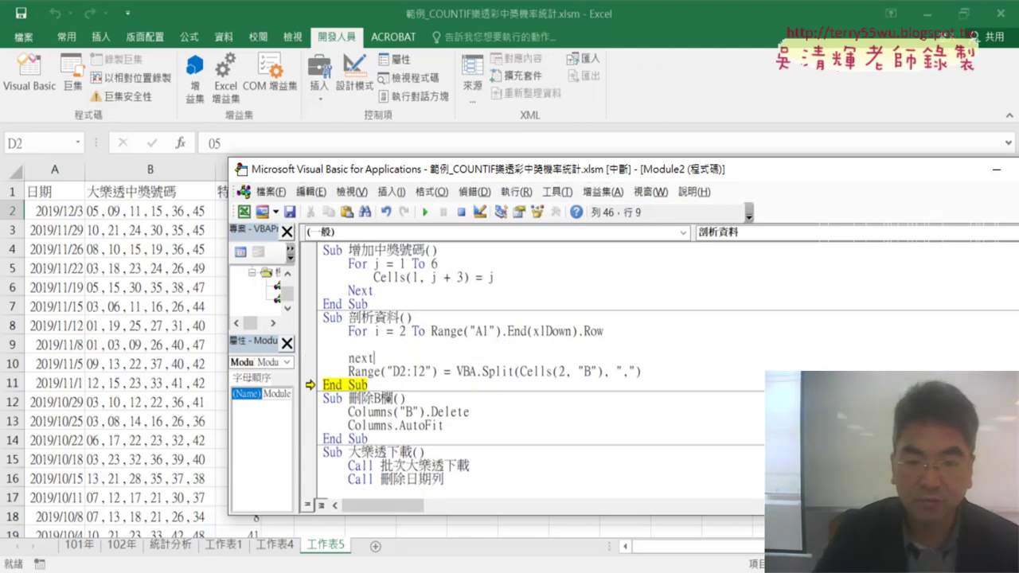
pyautogui.moveTo(663, 377)
pyautogui.mouseDown()
pyautogui.moveTo(348, 372)
pyautogui.moveTo(356, 350)
pyautogui.mouseUp()
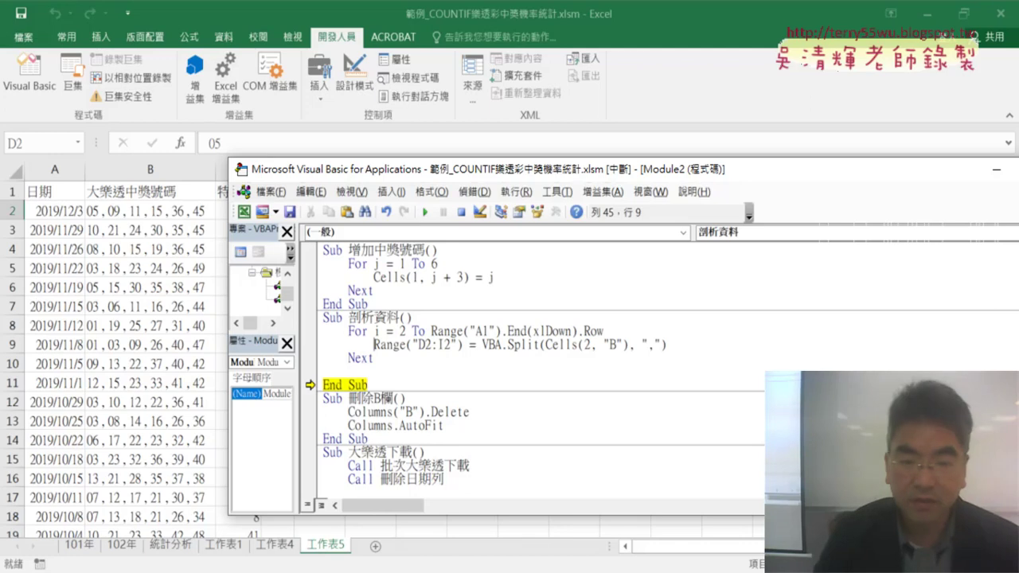
pyautogui.click(383, 362)
# - Change the Split target to Range("D" & i & ":I" & i)
pyautogui.press('Delete')
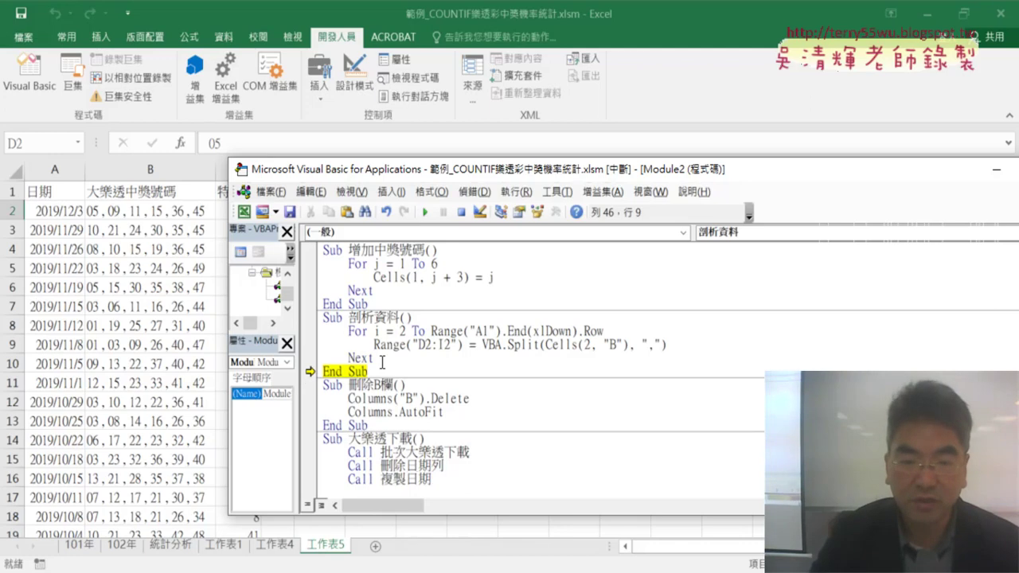
pyautogui.moveTo(428, 346); pyautogui.dragTo(432, 346)
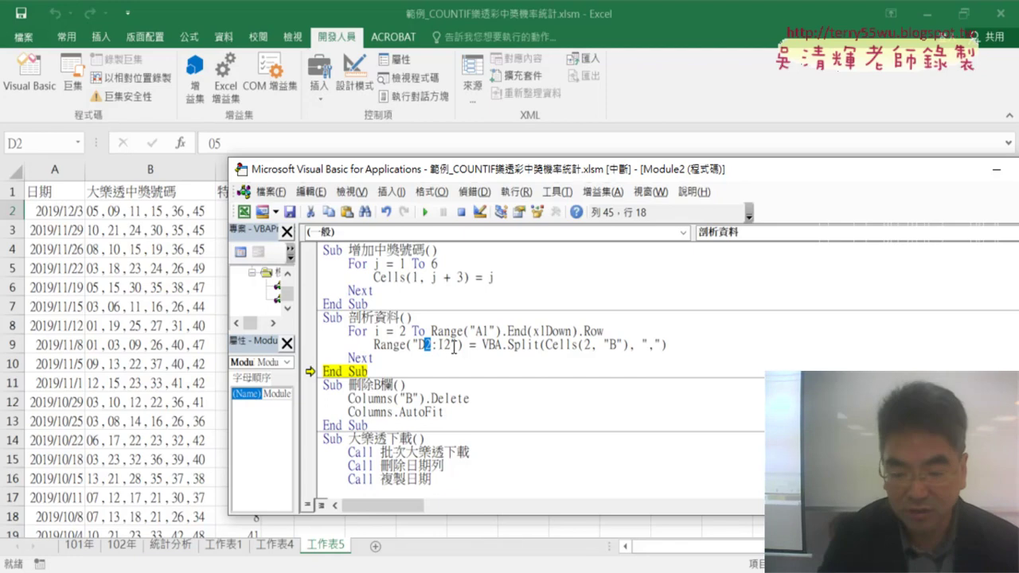
pyautogui.press('Delete')
pyautogui.write('&')
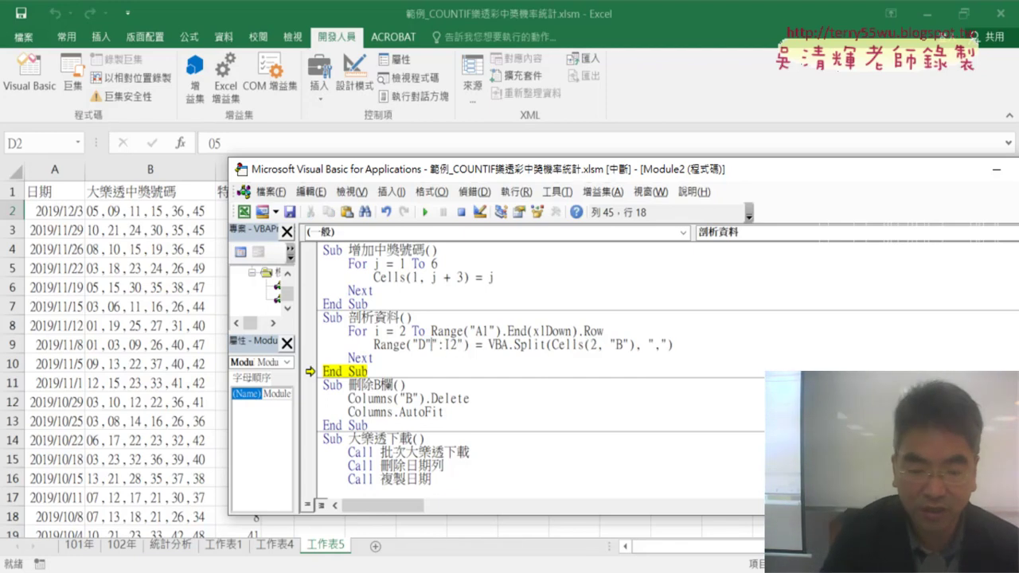
pyautogui.write('&"')
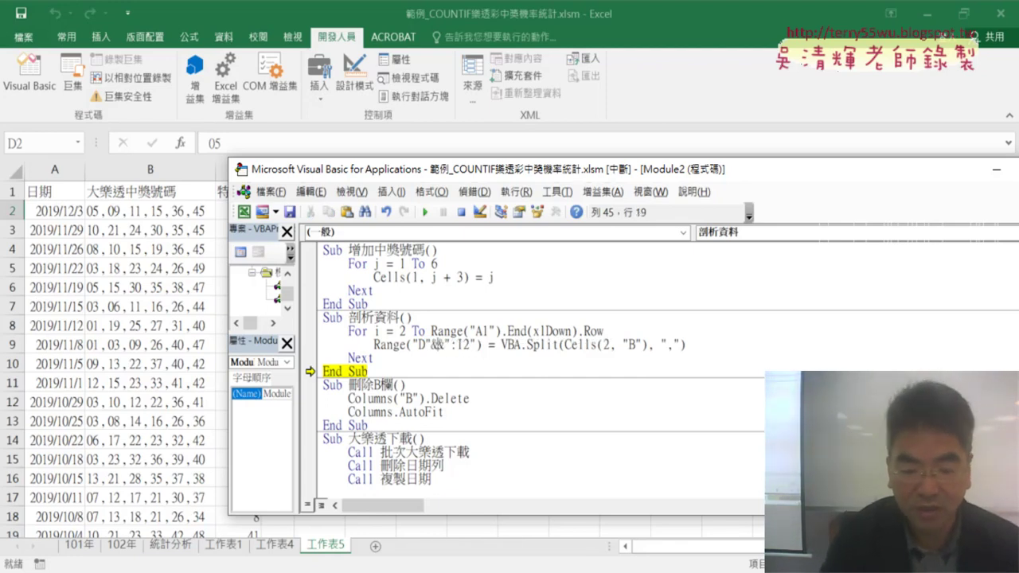
pyautogui.write('i')
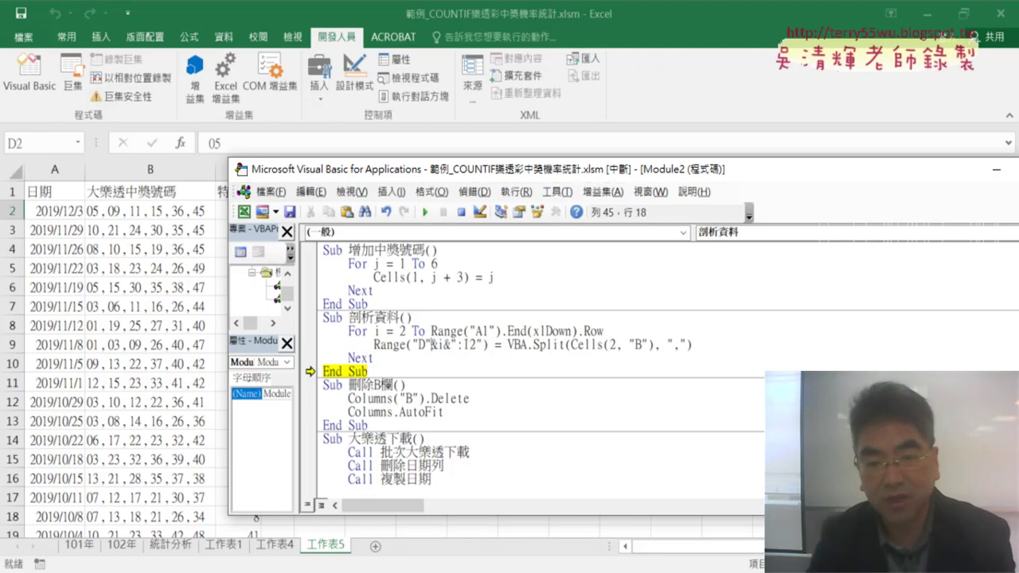
pyautogui.hotkey('ctrl', 'i')
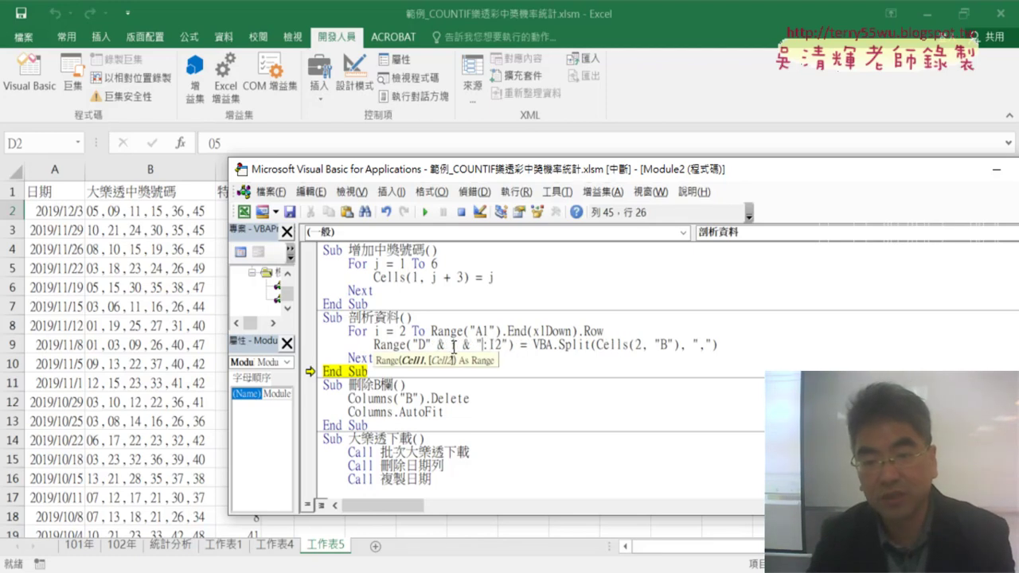
pyautogui.press('Right')
pyautogui.press('Right')
pyautogui.press('Delete')
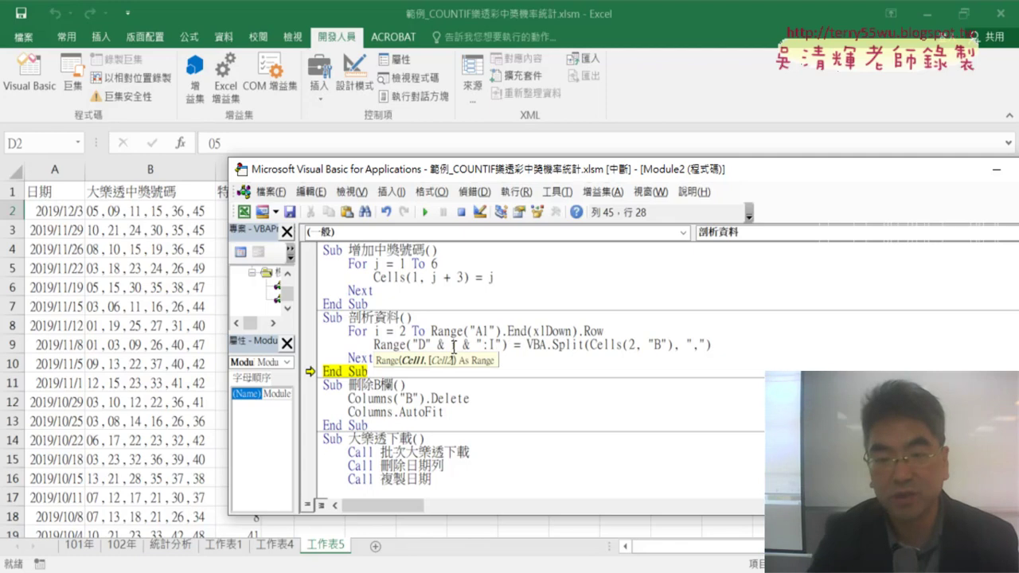
pyautogui.write('& ')
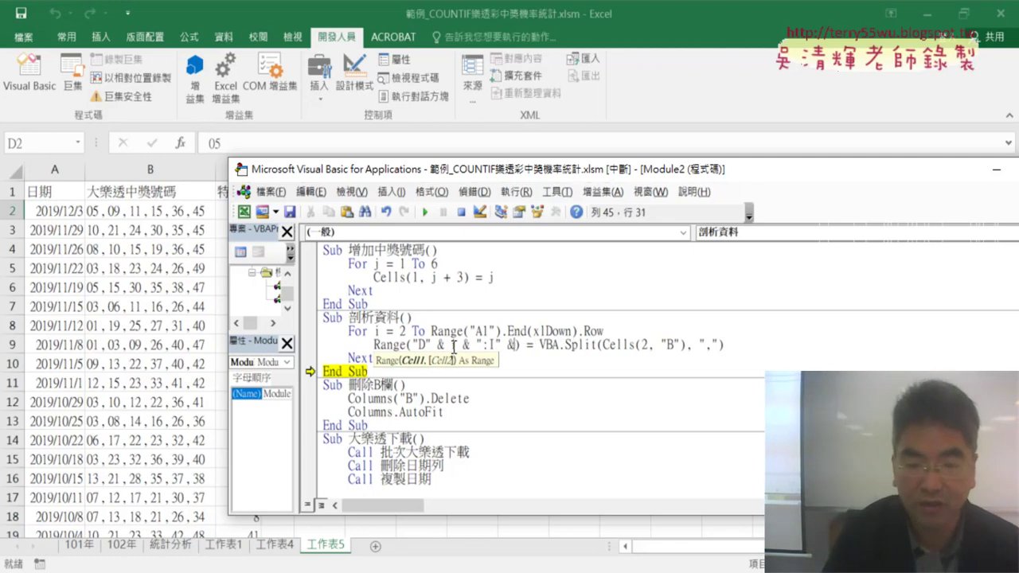
pyautogui.write(' i')
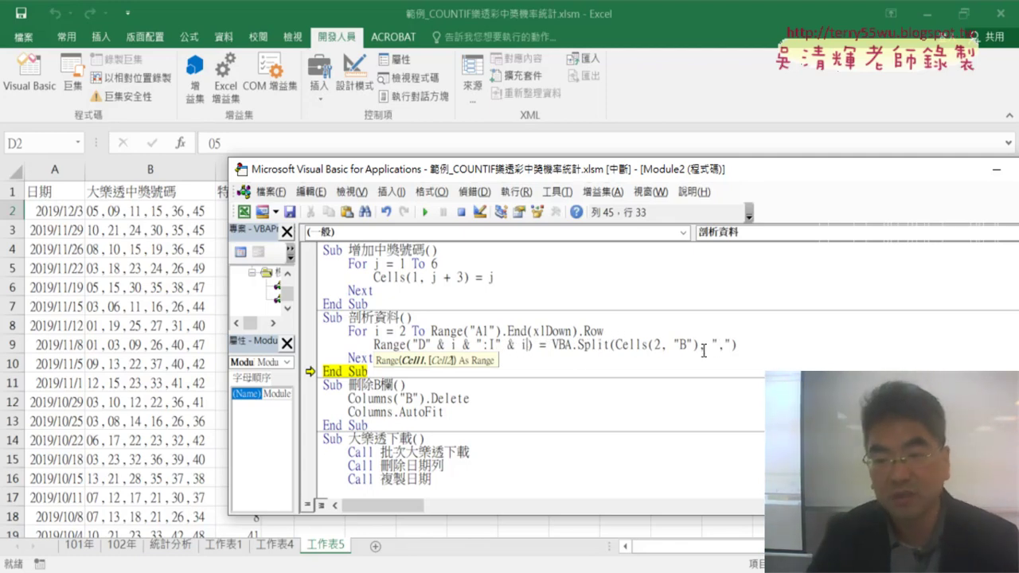
# - Move the editor aside to reveal columns D–I and reset the paused macro
pyautogui.doubleClick(657, 344)
pyautogui.write('i')
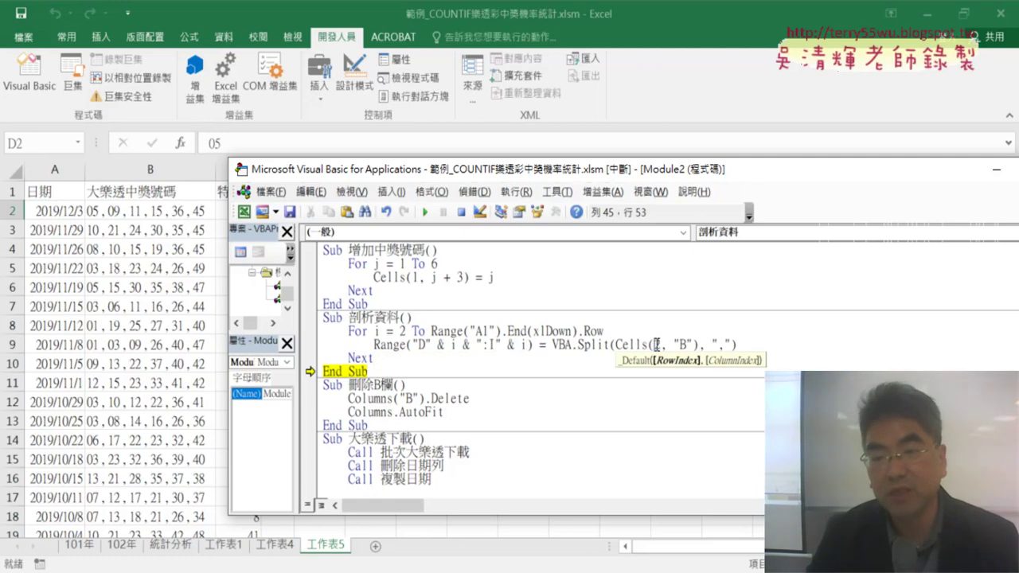
pyautogui.click(657, 345)
pyautogui.write('2')
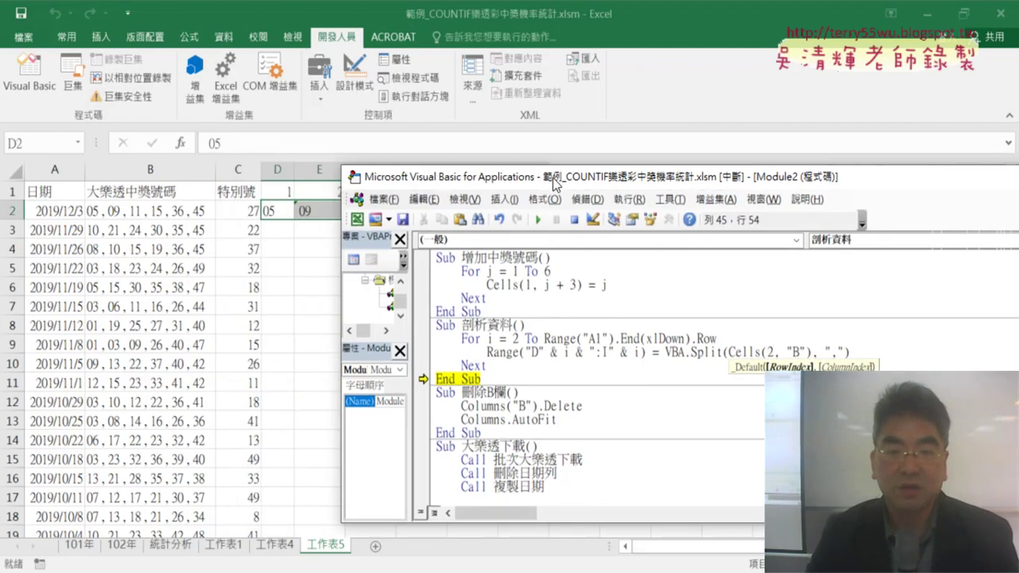
pyautogui.moveTo(429, 177); pyautogui.dragTo(777, 166)
pyautogui.click(789, 335)
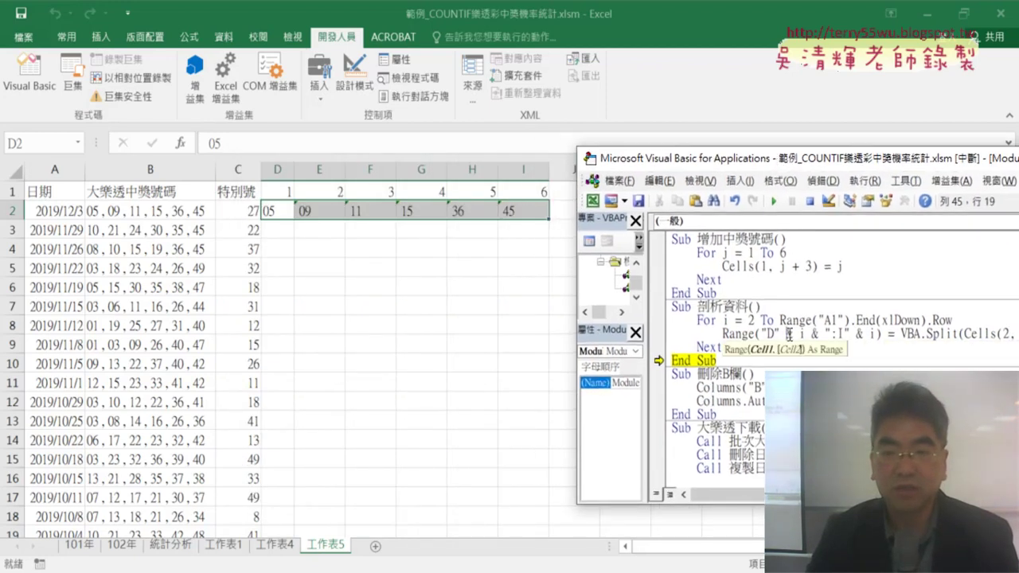
pyautogui.click(773, 203)
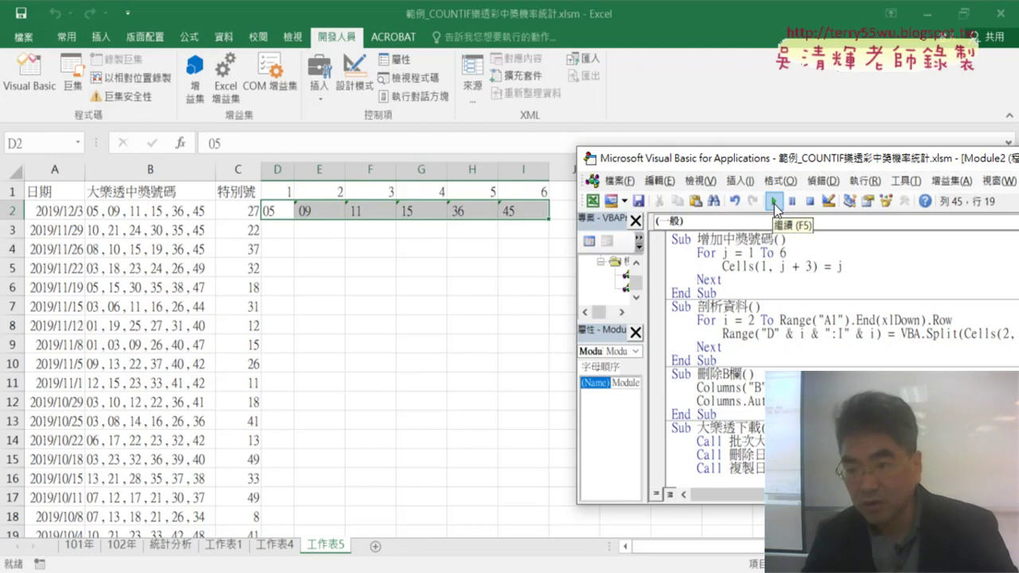
# - Change Cells(2, "B") to Cells(i, "B") and run 剖析資料 to fill D–I for every row
pyautogui.moveTo(769, 159); pyautogui.dragTo(477, 145)
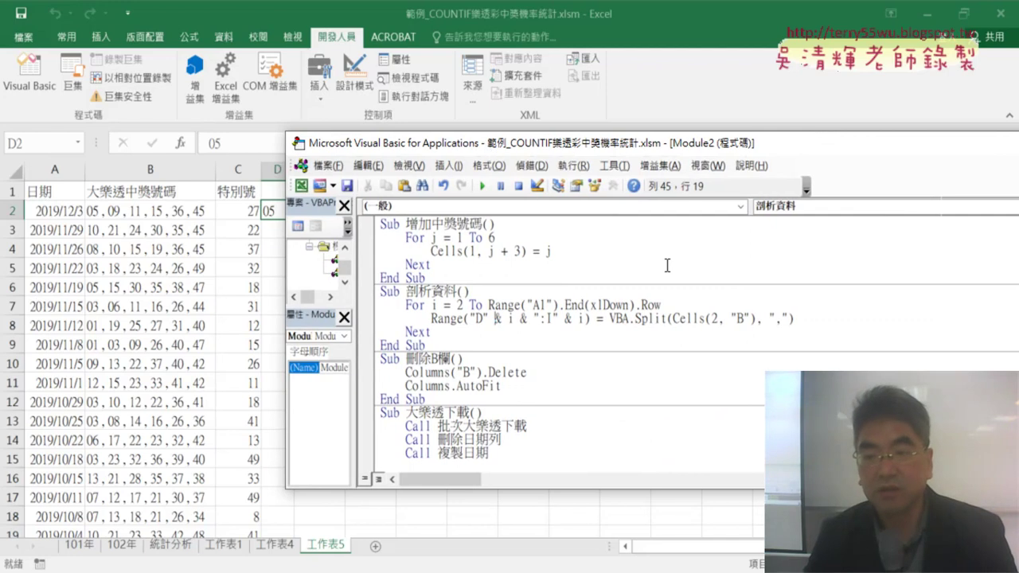
pyautogui.doubleClick(715, 319)
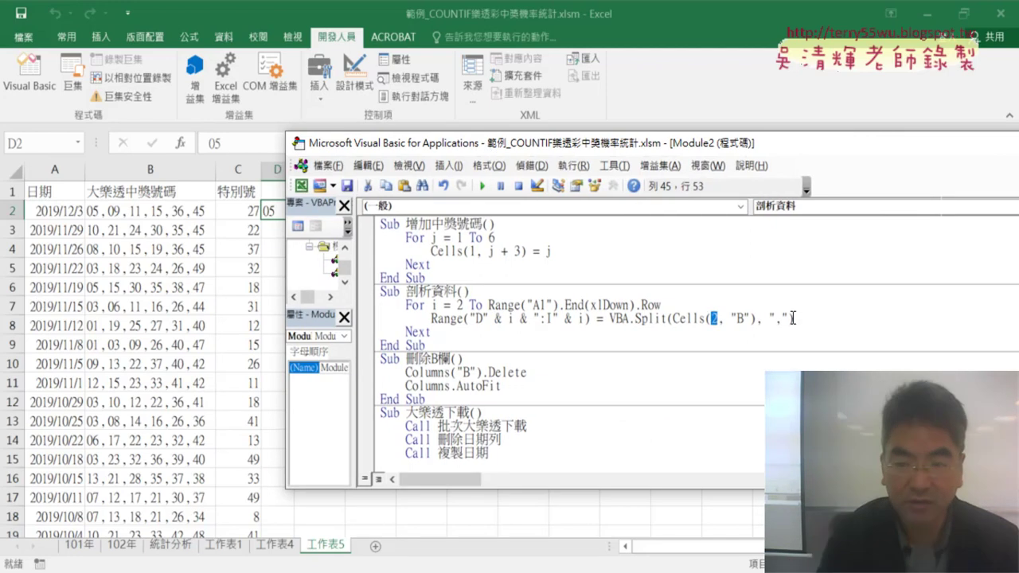
pyautogui.write('i')
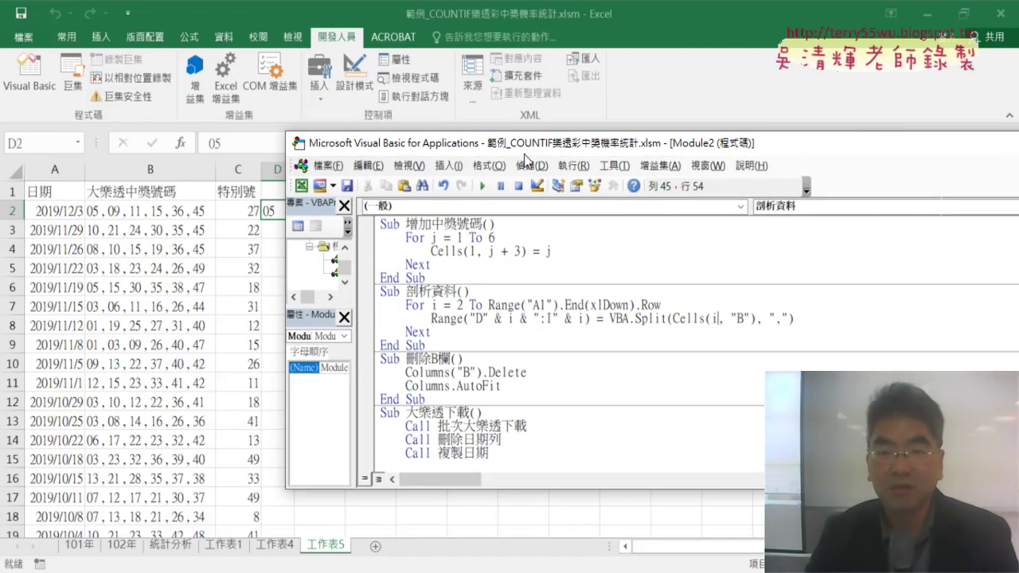
pyautogui.moveTo(526, 151); pyautogui.dragTo(801, 165)
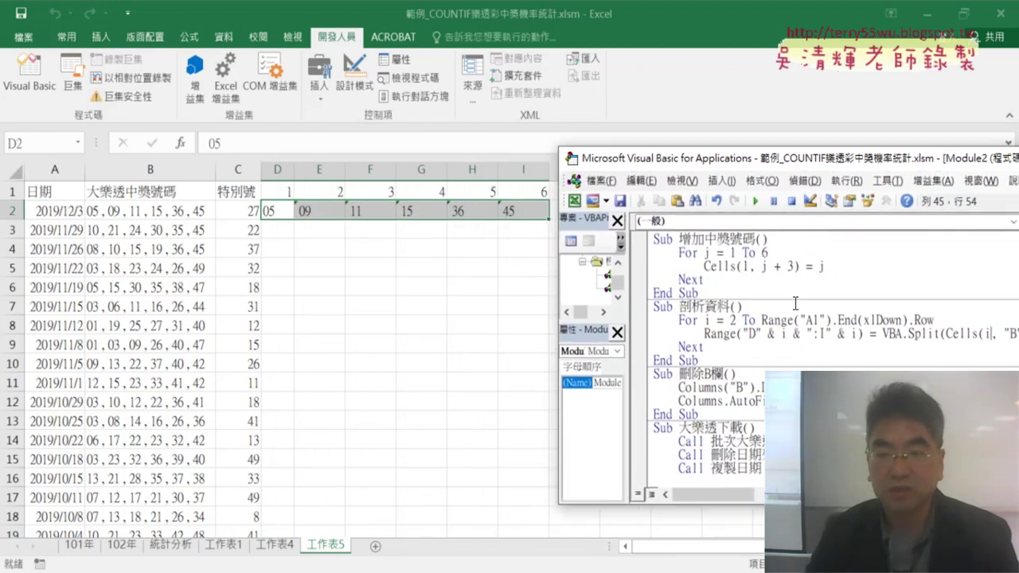
pyautogui.click(753, 202)
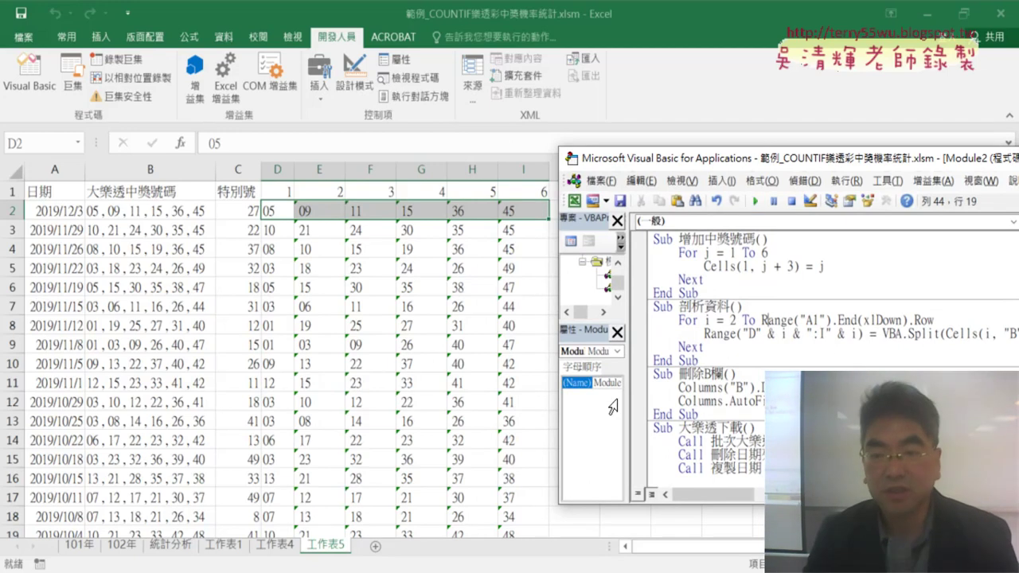
pyautogui.moveTo(806, 387); pyautogui.dragTo(683, 390)
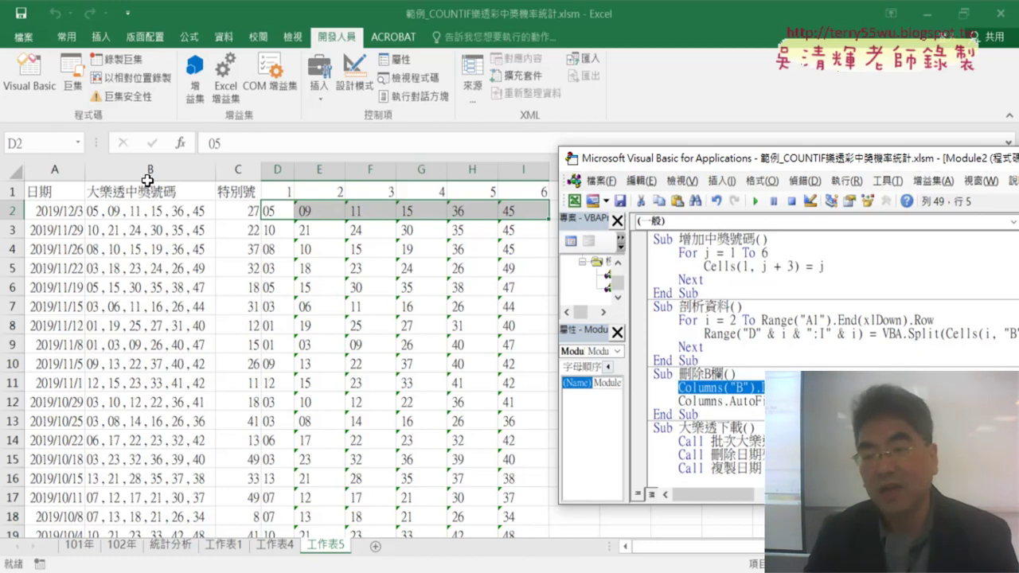
# - Step through 刪除B欄 with F8 to delete column B and AutoFit, leaving numbers in C–H
pyautogui.click(741, 388)
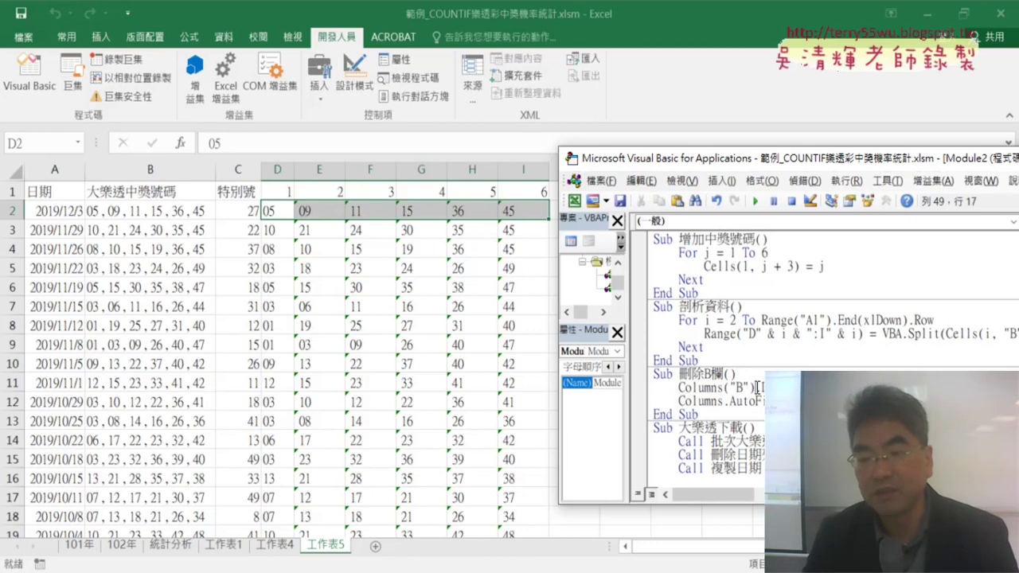
pyautogui.moveTo(747, 388); pyautogui.dragTo(765, 401)
pyautogui.click(788, 387)
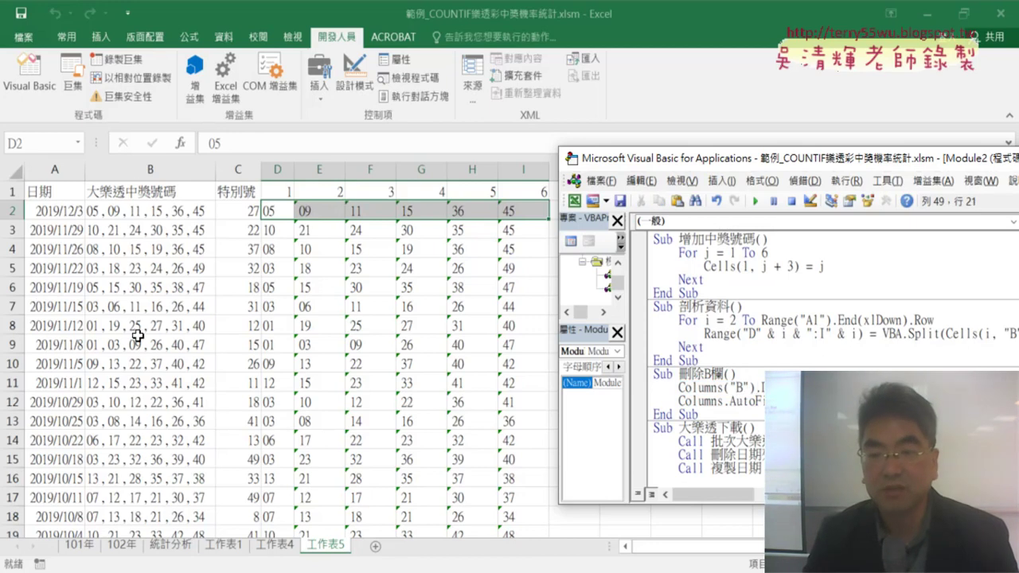
pyautogui.click(734, 376)
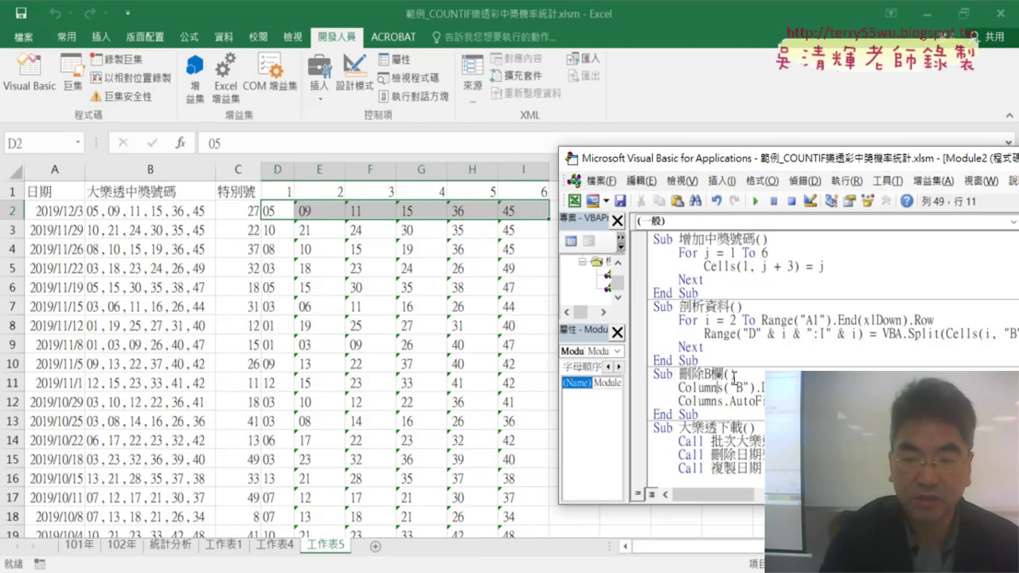
pyautogui.press('F8')
pyautogui.press('F8')
pyautogui.press('F8')
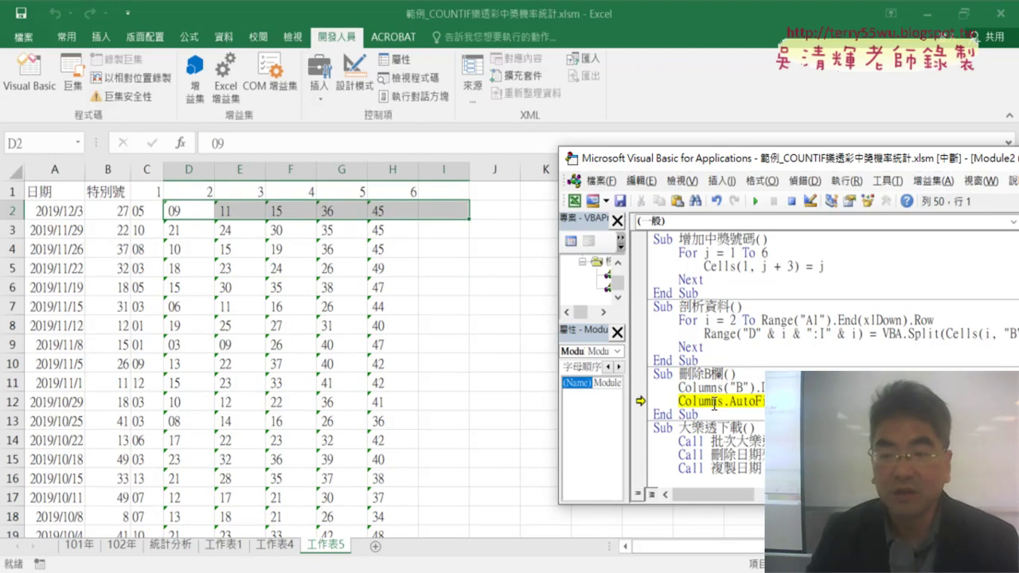
pyautogui.moveTo(723, 402); pyautogui.dragTo(770, 402)
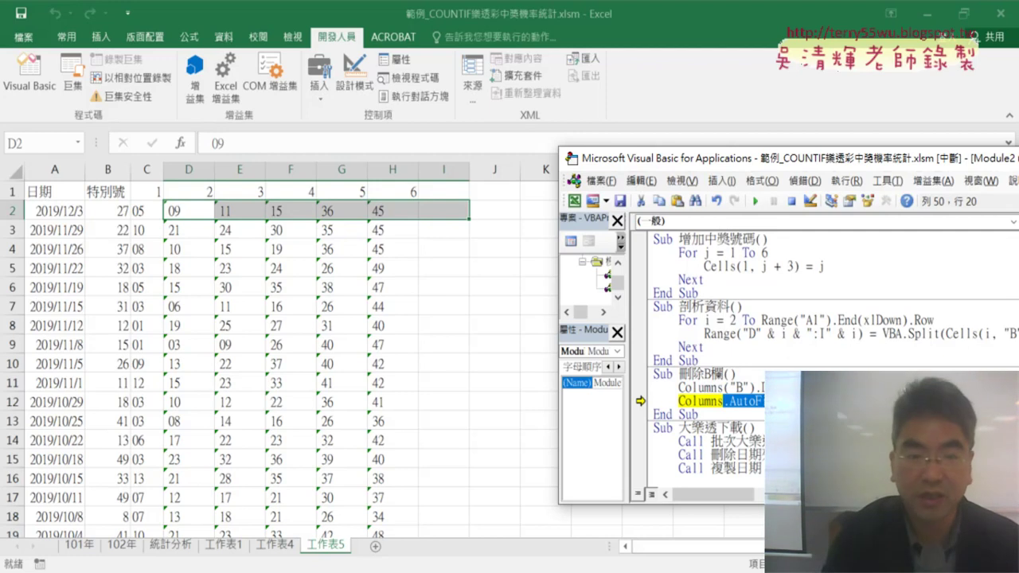
pyautogui.press('F8')
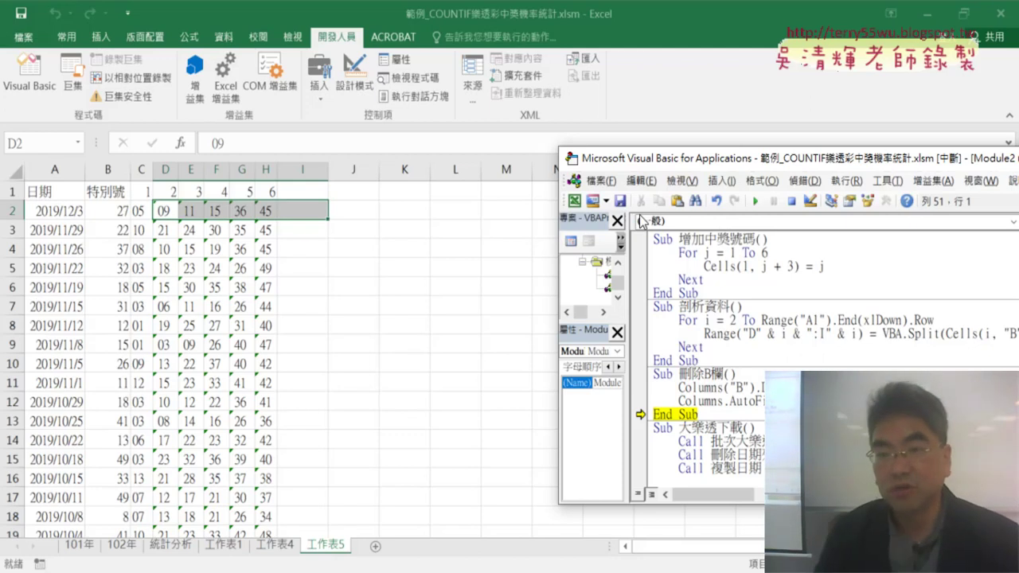
pyautogui.moveTo(649, 157); pyautogui.dragTo(366, 81)
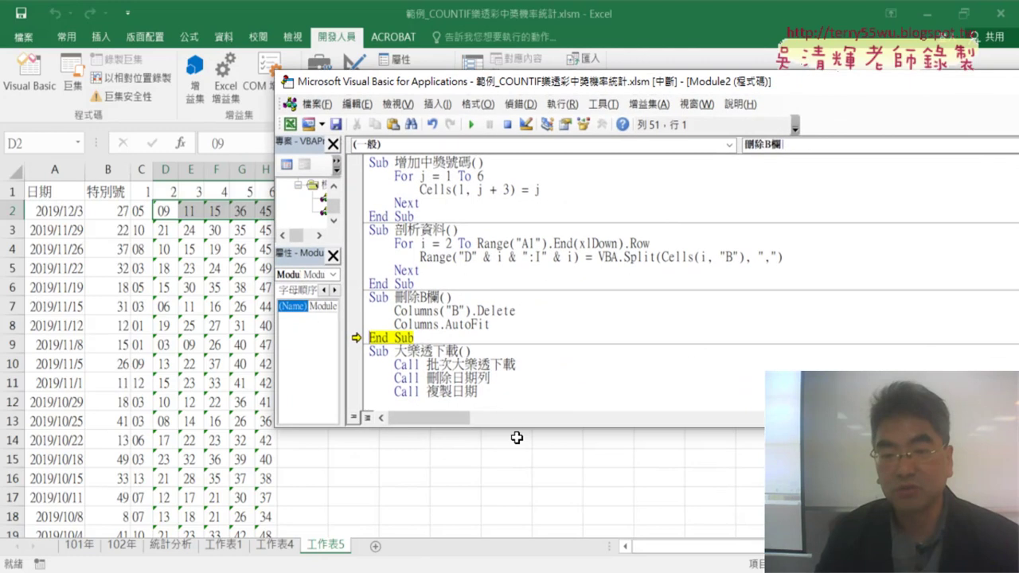
# - Enlarge the code window and review the 大樂透下載 procedure's name and its Call lines
pyautogui.moveTo(517, 438); pyautogui.dragTo(516, 509)
pyautogui.click(475, 376)
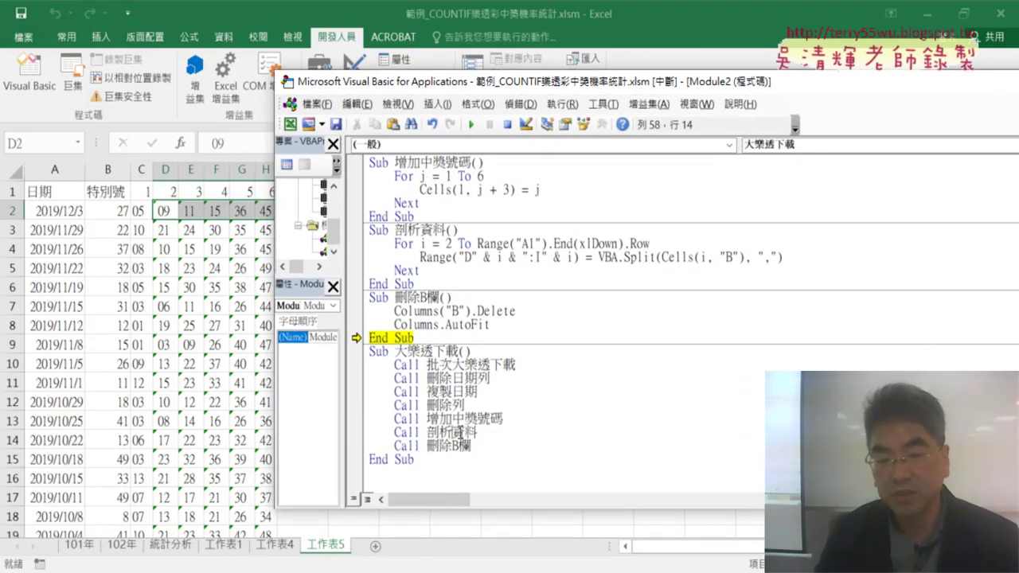
pyautogui.moveTo(471, 445); pyautogui.dragTo(344, 366)
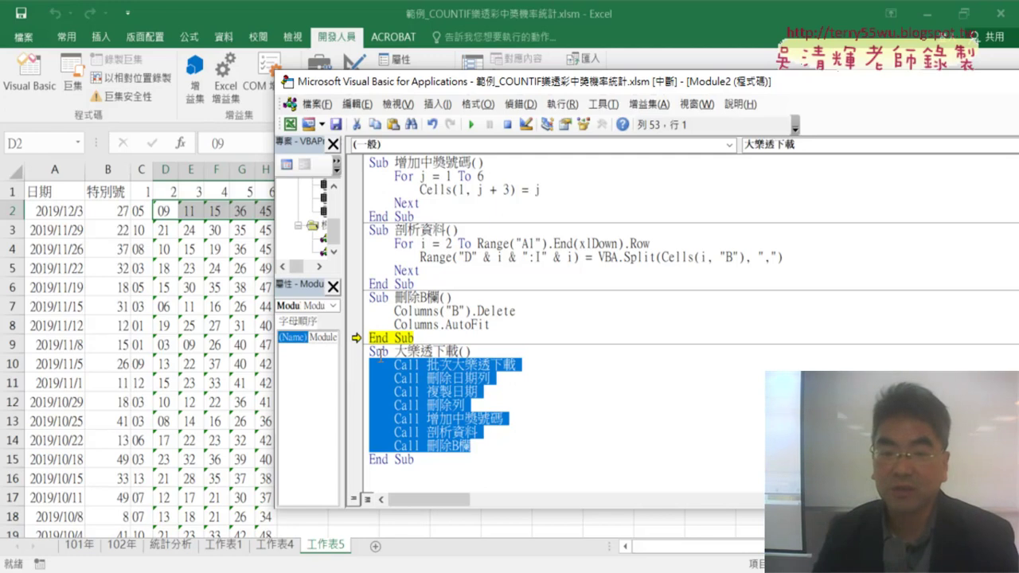
pyautogui.click(404, 352)
pyautogui.moveTo(404, 352); pyautogui.dragTo(458, 351)
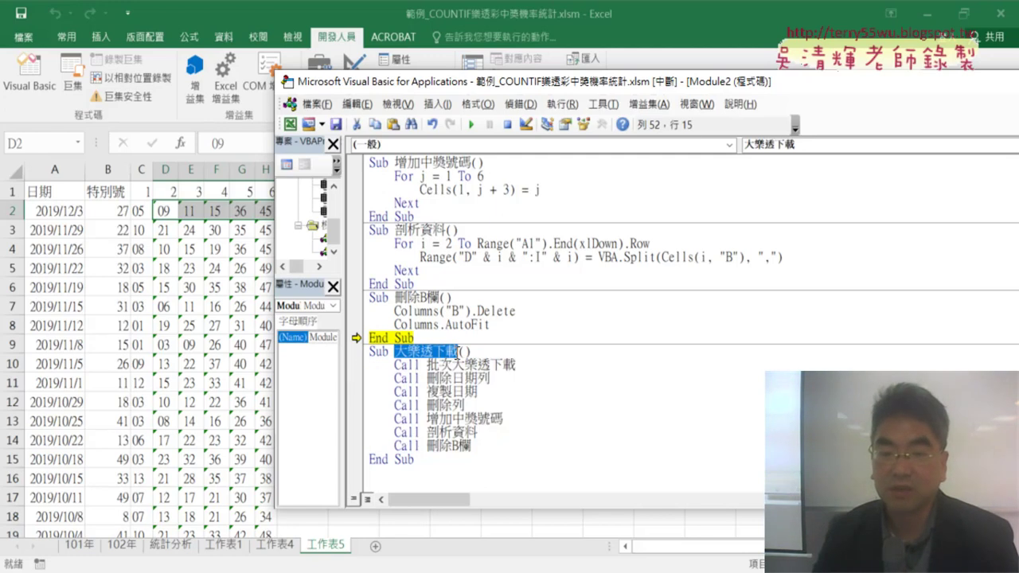
pyautogui.click(452, 364)
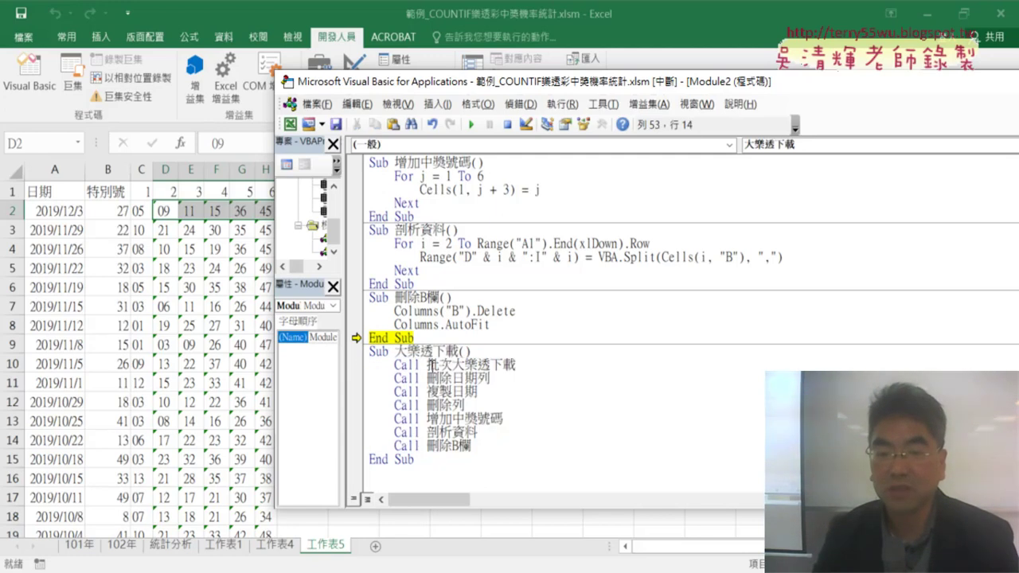
pyautogui.scroll(5, 452, 368)
pyautogui.scroll(5, 452, 368)
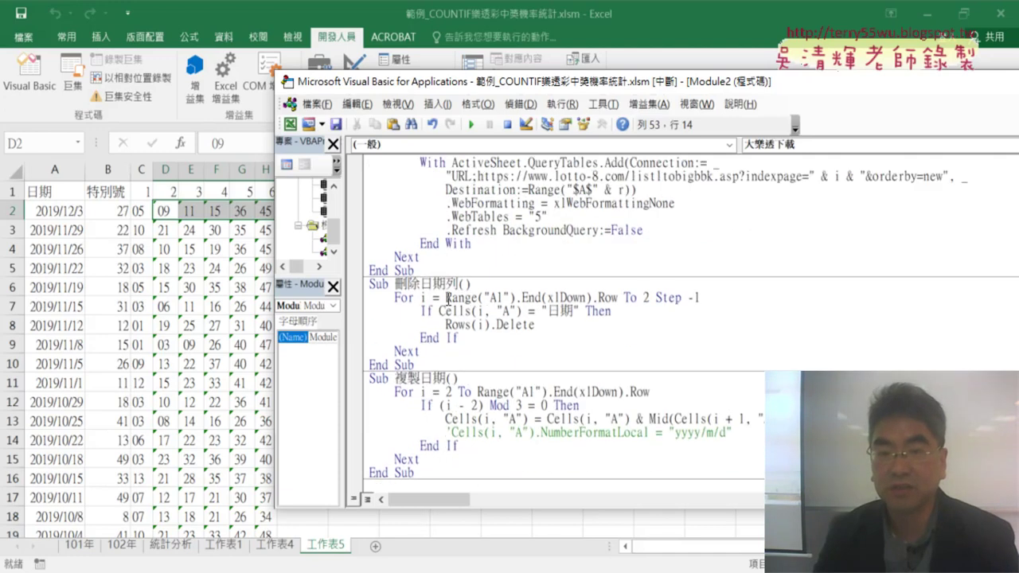
pyautogui.scroll(3, 436, 153)
pyautogui.scroll(-4, 492, 301)
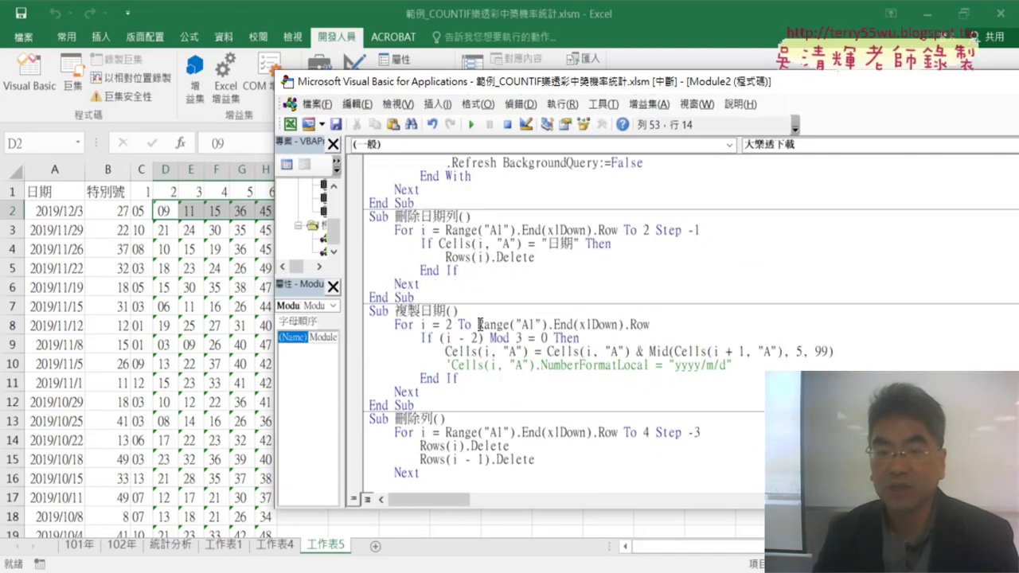
pyautogui.scroll(-7, 473, 388)
pyautogui.scroll(-3, 470, 381)
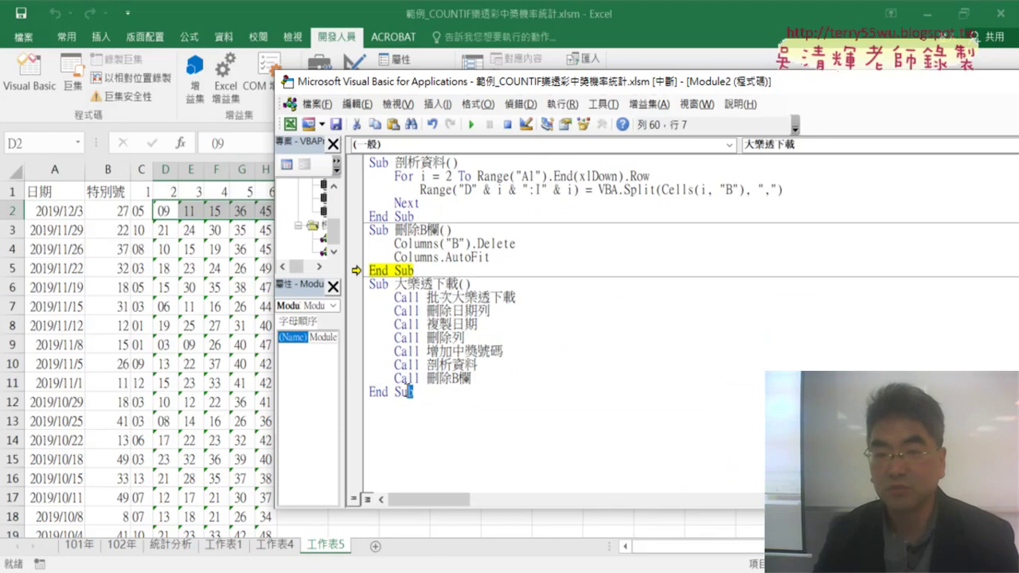
# - Add blank sheet 工作表6 and bring the 大樂透下載 macro code back over it
pyautogui.moveTo(408, 391); pyautogui.dragTo(351, 285)
pyautogui.click(497, 375)
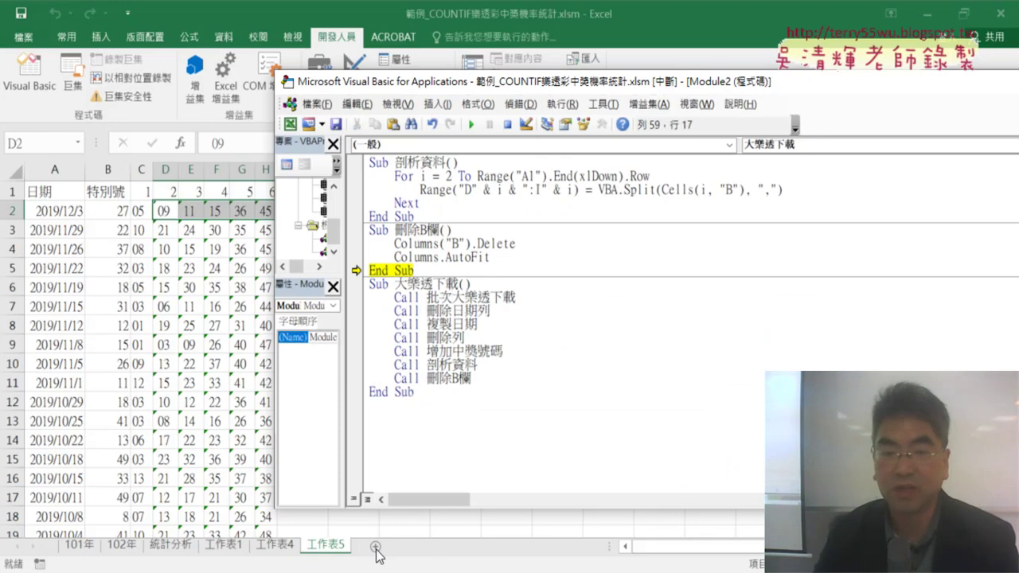
pyautogui.click(375, 547)
pyautogui.click(26, 83)
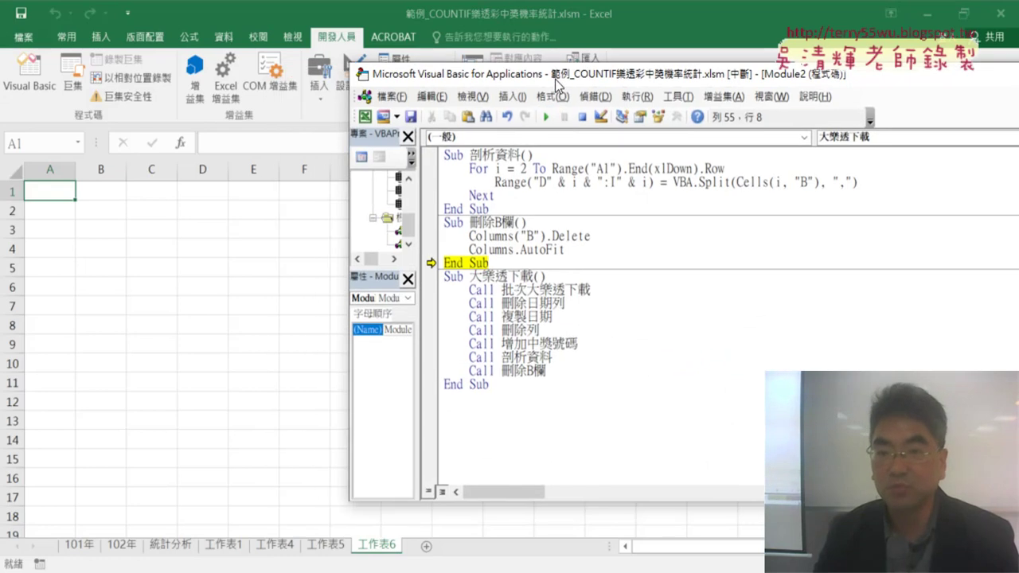
# - End the paused debugging run and put the caret in the master 大樂透下載 procedure
pyautogui.moveTo(479, 90); pyautogui.dragTo(596, 87)
pyautogui.click(588, 122)
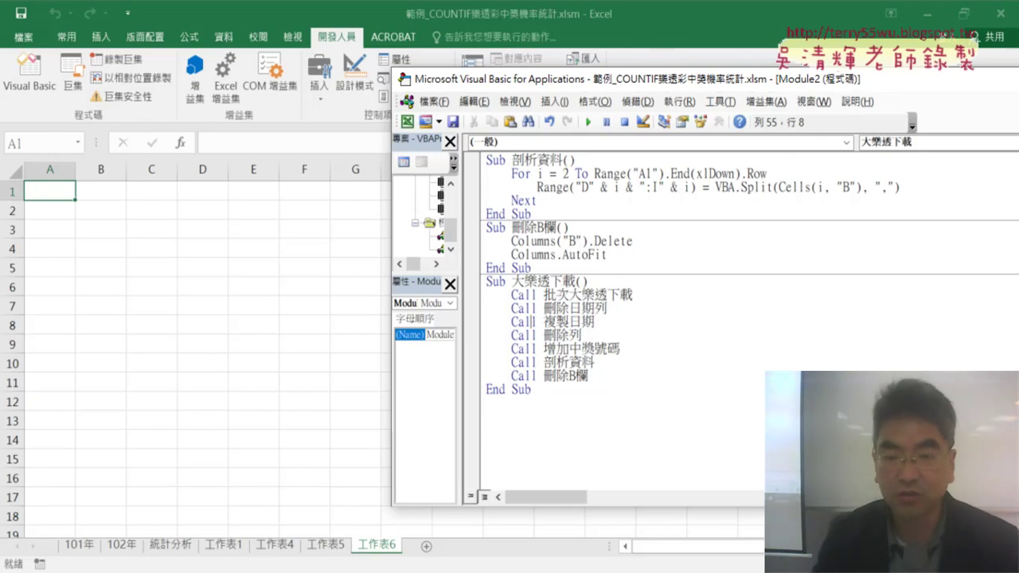
pyautogui.click(590, 376)
pyautogui.scroll(2, 591, 376)
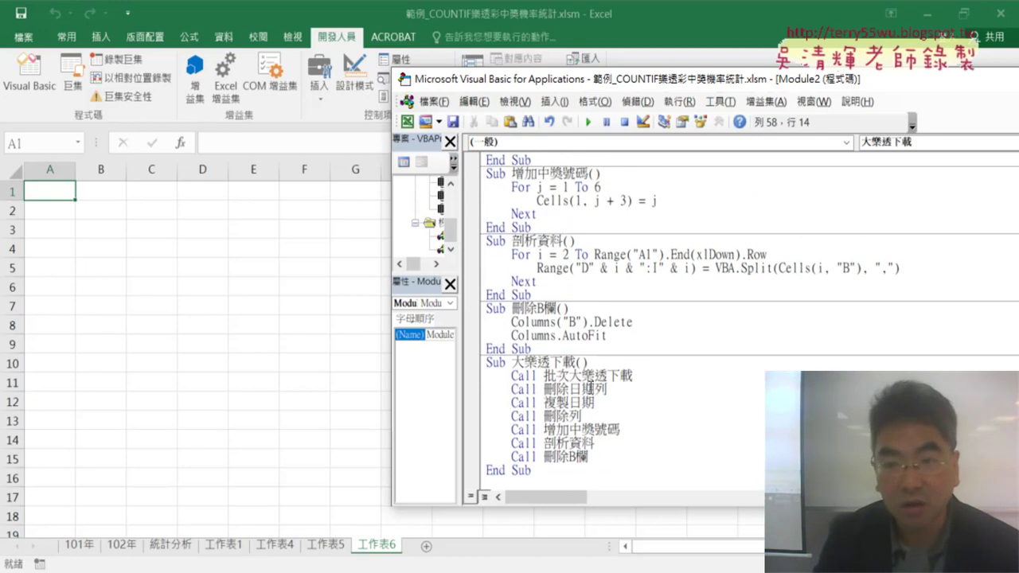
pyautogui.scroll(-1, 613, 327)
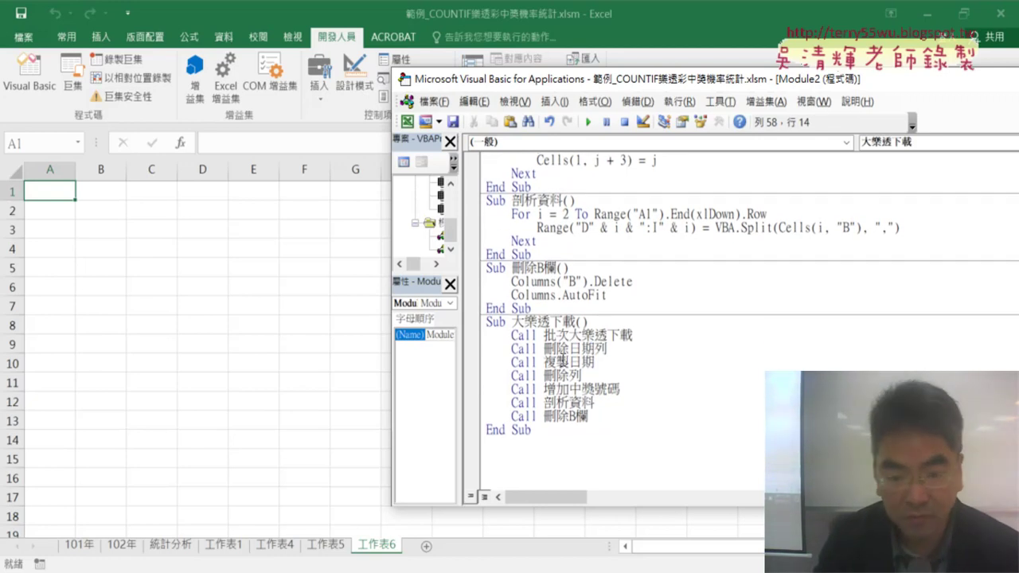
# - Add sheet 工作表7 and run 大樂透下載 on it, producing dates, special numbers and columns C–H
pyautogui.click(426, 548)
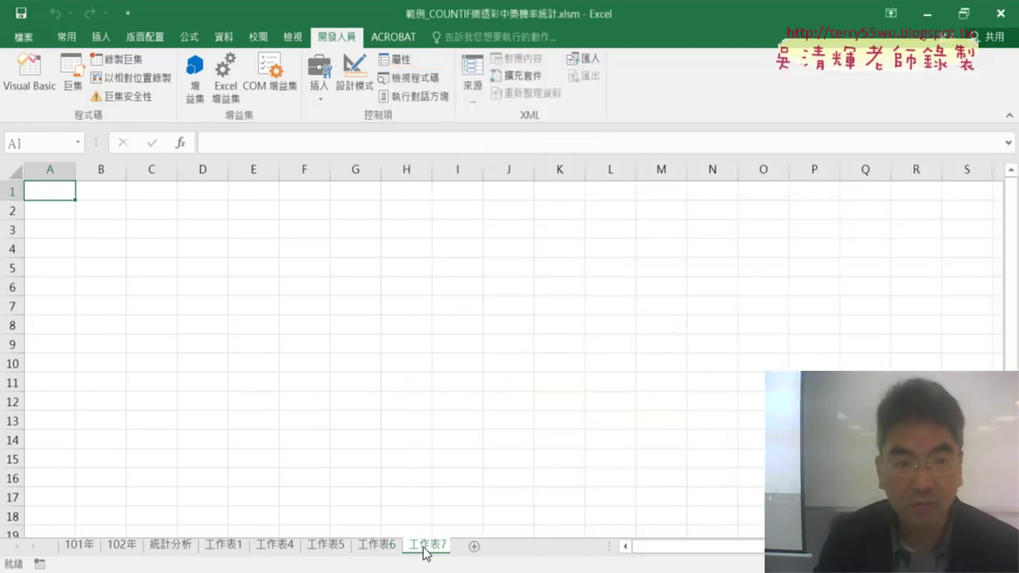
pyautogui.click(31, 84)
pyautogui.scroll(4, 579, 328)
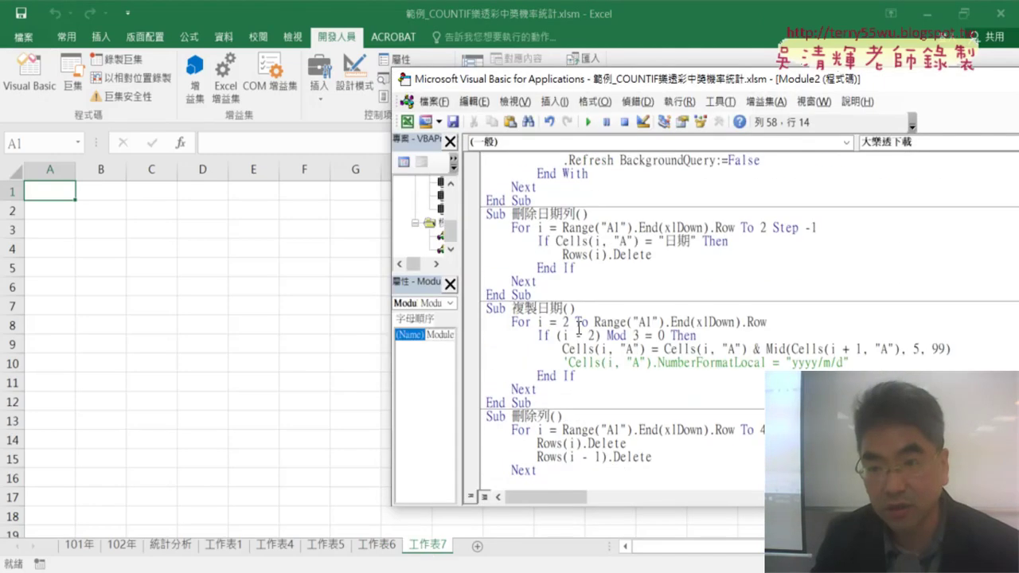
pyautogui.scroll(4, 579, 328)
pyautogui.scroll(-4, 579, 328)
pyautogui.scroll(-8, 579, 328)
pyautogui.scroll(-4, 579, 328)
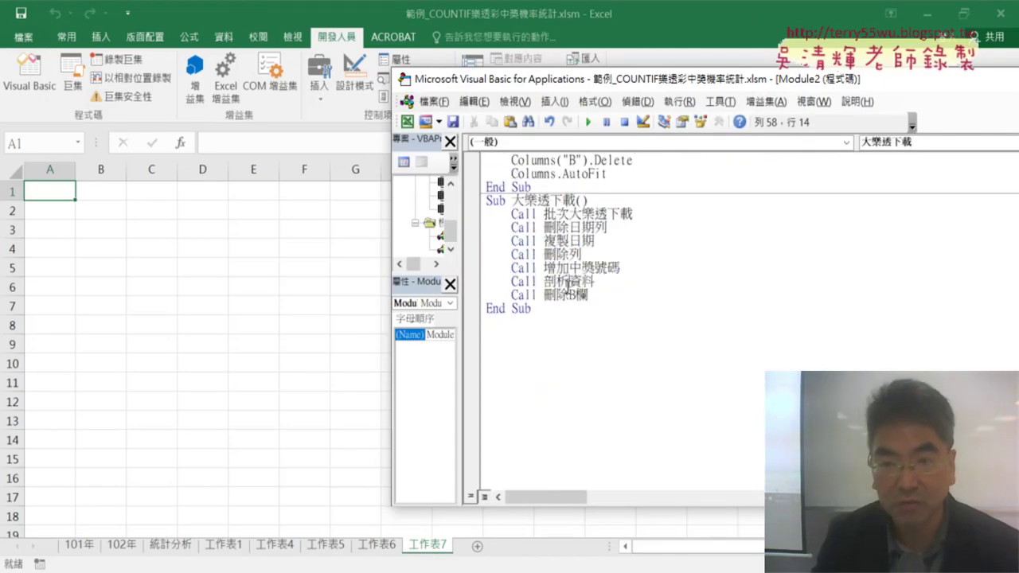
pyautogui.click(568, 269)
pyautogui.click(587, 122)
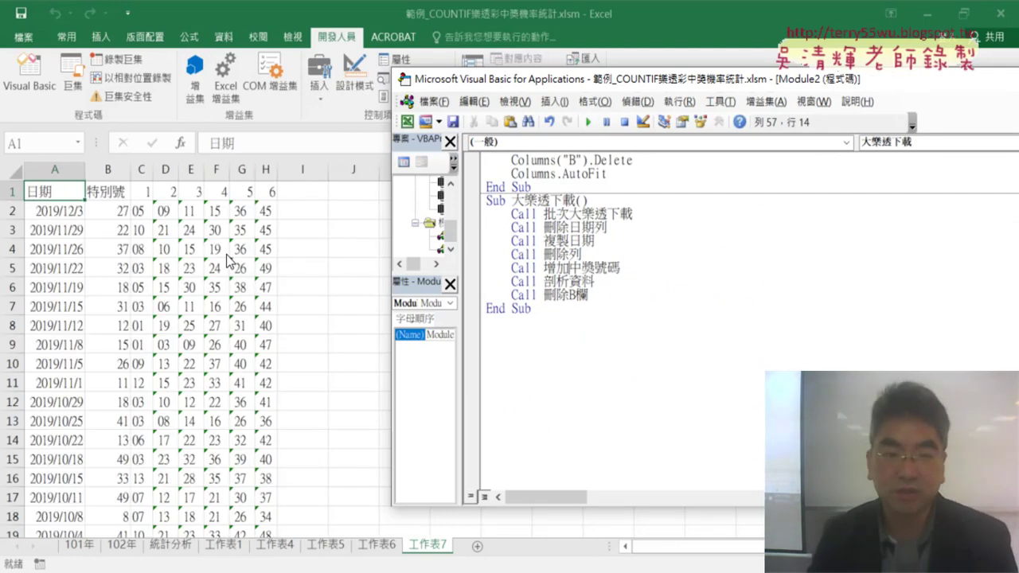
pyautogui.moveTo(139, 173); pyautogui.dragTo(265, 170)
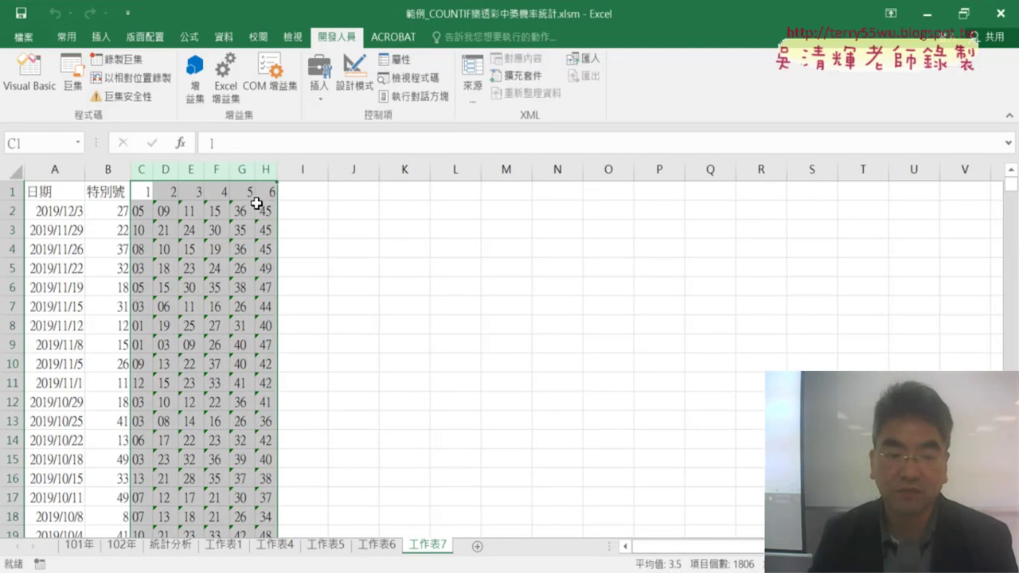
pyautogui.hotkey('alt', 'Tab')
# - Scroll the notes to the 大樂透下載 Sub calling 批次大樂透下載 through 刪除B欄
pyautogui.scroll(-3, 286, 425)
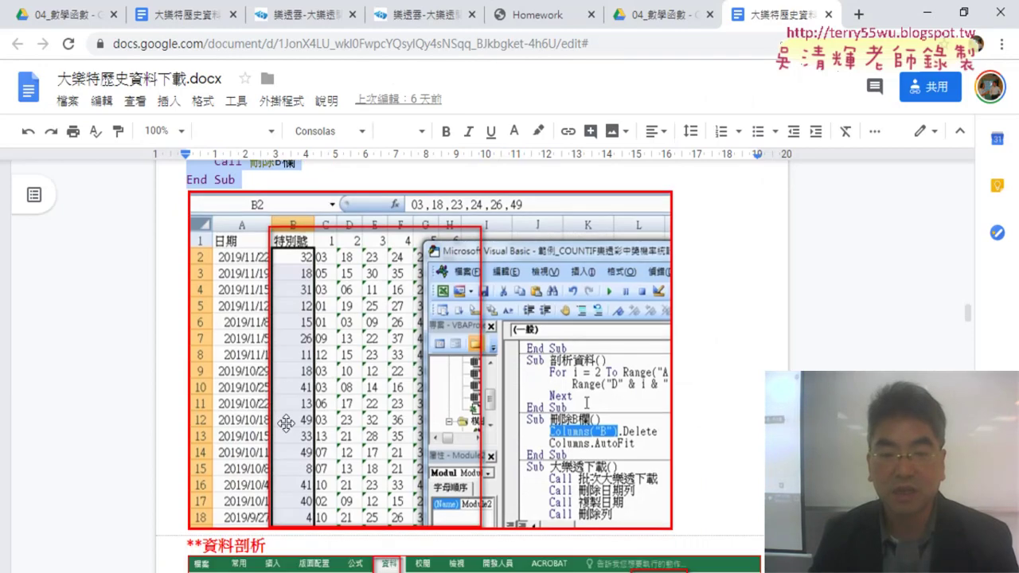
pyautogui.scroll(-5, 286, 424)
pyautogui.scroll(-5, 286, 424)
pyautogui.scroll(-5, 286, 424)
pyautogui.scroll(4, 288, 423)
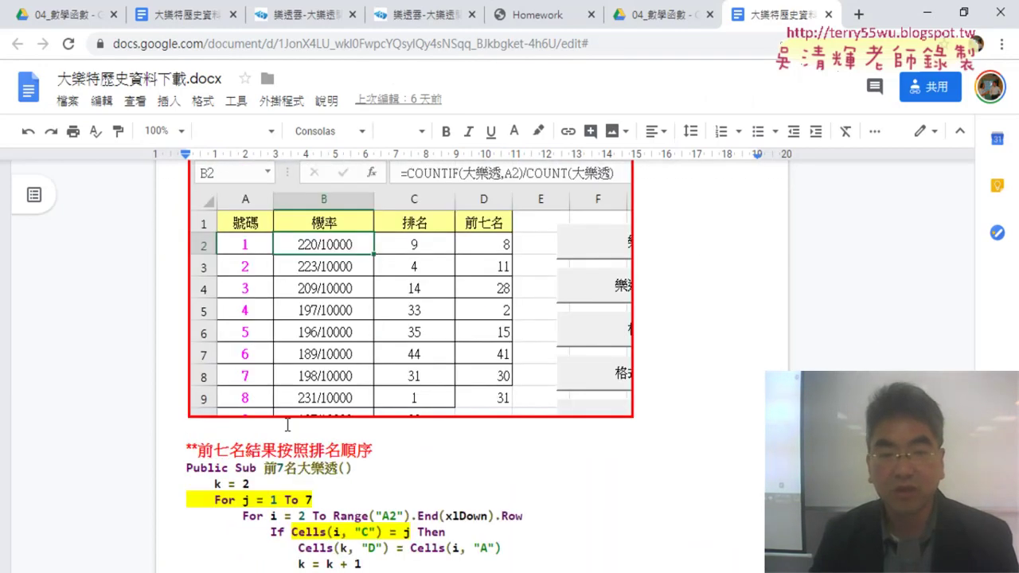
pyautogui.scroll(1, 290, 303)
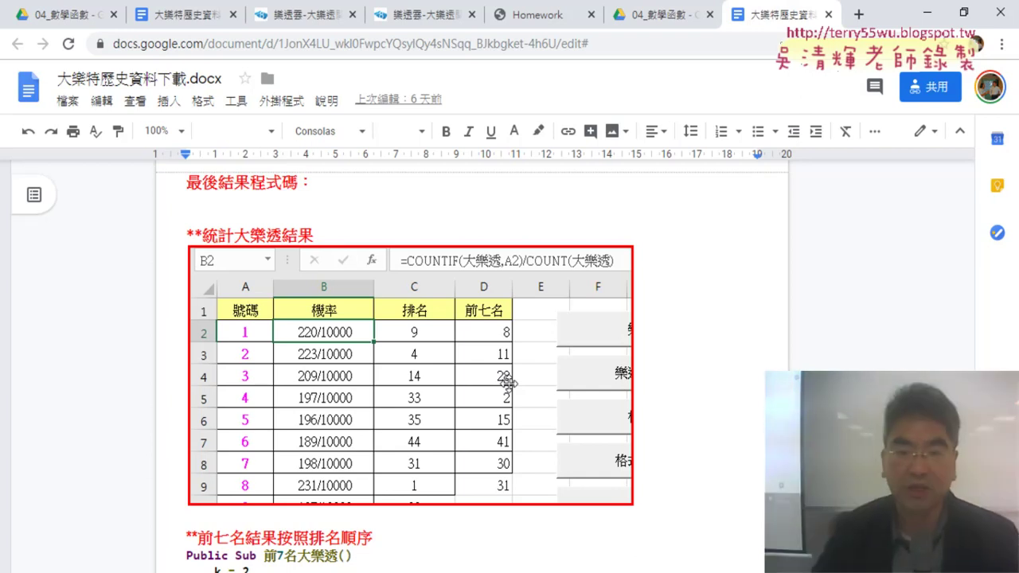
pyautogui.scroll(3, 526, 383)
pyautogui.scroll(2, 542, 377)
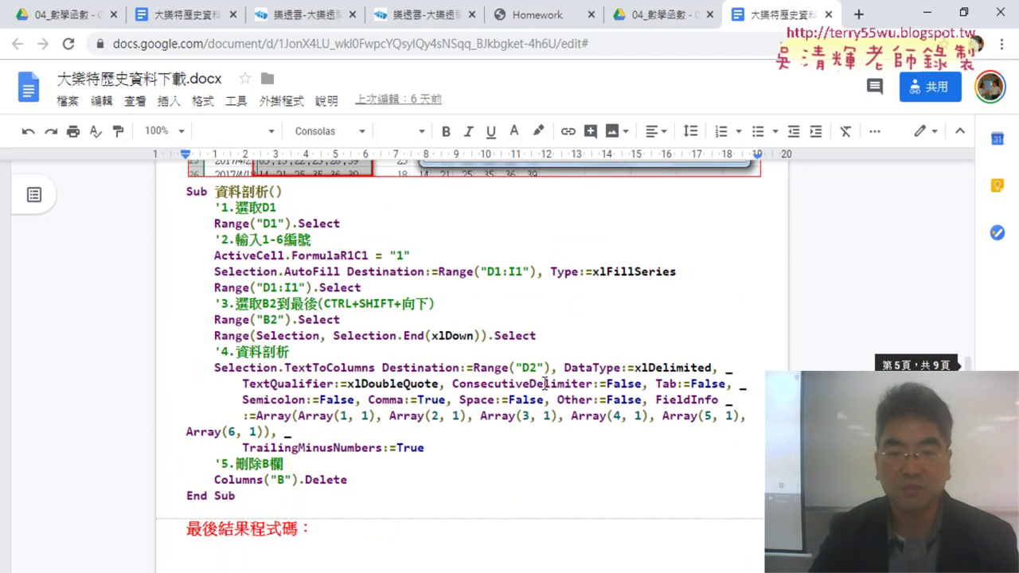
pyautogui.scroll(1, 544, 381)
pyautogui.scroll(5, 546, 387)
pyautogui.scroll(5, 546, 387)
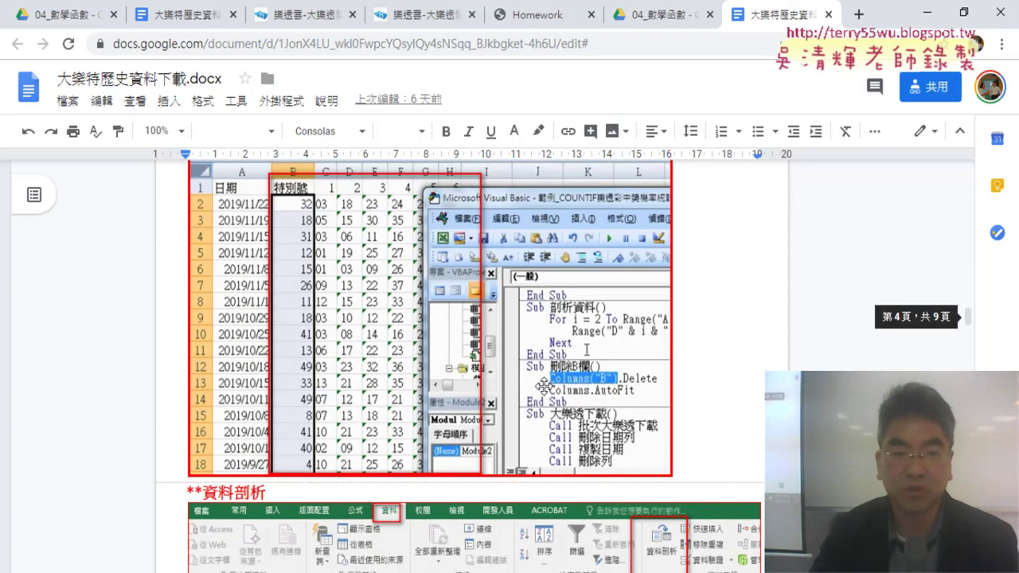
pyautogui.scroll(5, 545, 387)
pyautogui.scroll(2, 545, 387)
pyautogui.scroll(3, 545, 387)
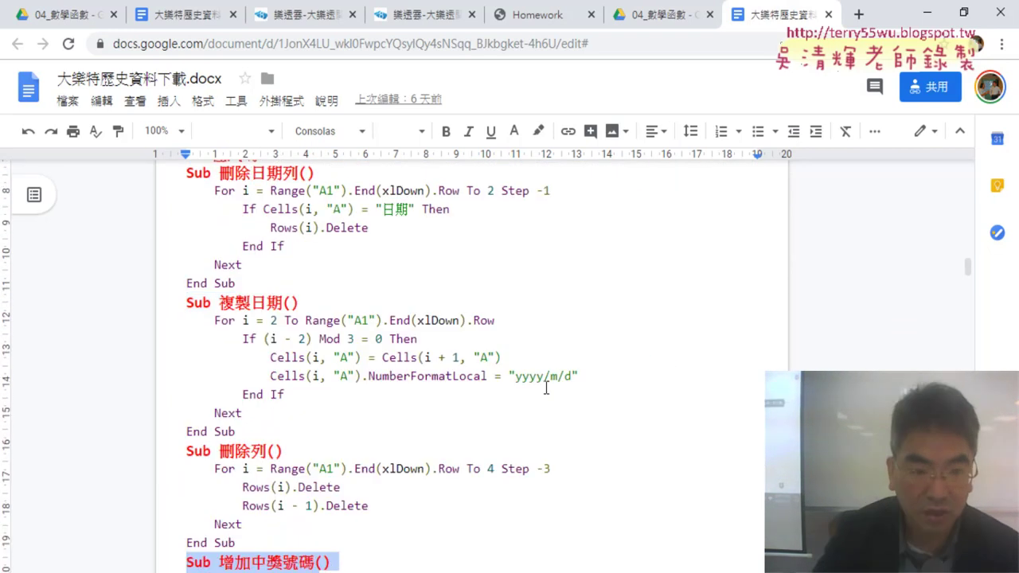
pyautogui.scroll(-8, 545, 387)
pyautogui.scroll(1, 545, 387)
# - Highlight the Call lines from 刪除列 through 刪除B欄 in the notes' 大樂透下載 Sub
pyautogui.scroll(1, 545, 387)
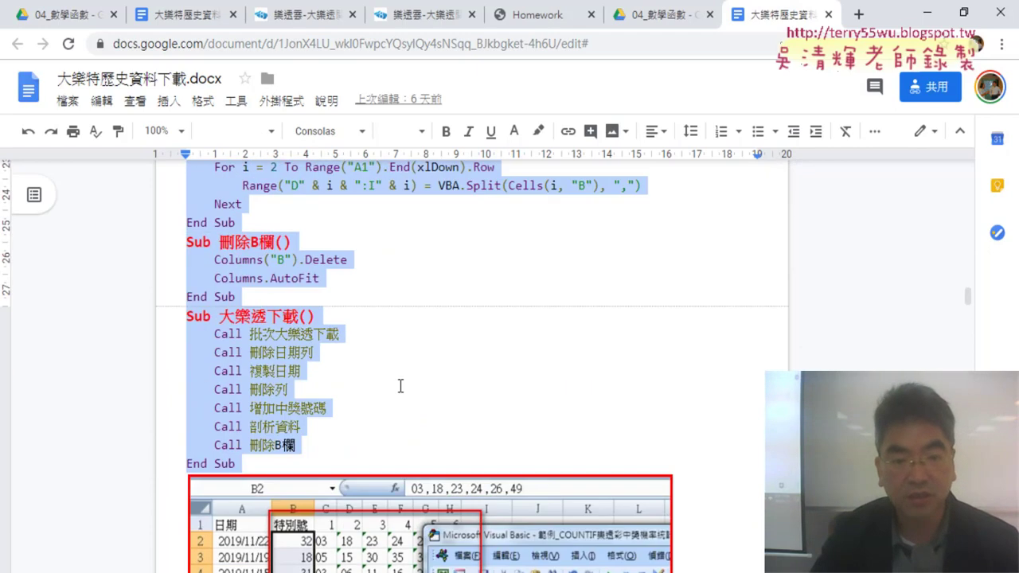
pyautogui.click(279, 389)
pyautogui.tripleClick(288, 389)
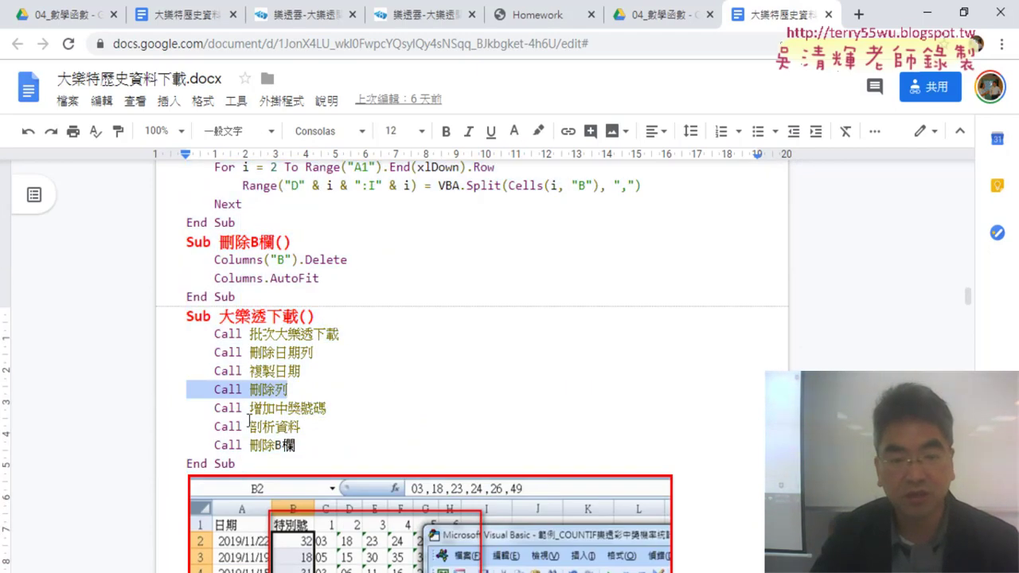
pyautogui.click(291, 445)
pyautogui.moveTo(291, 445); pyautogui.dragTo(262, 385)
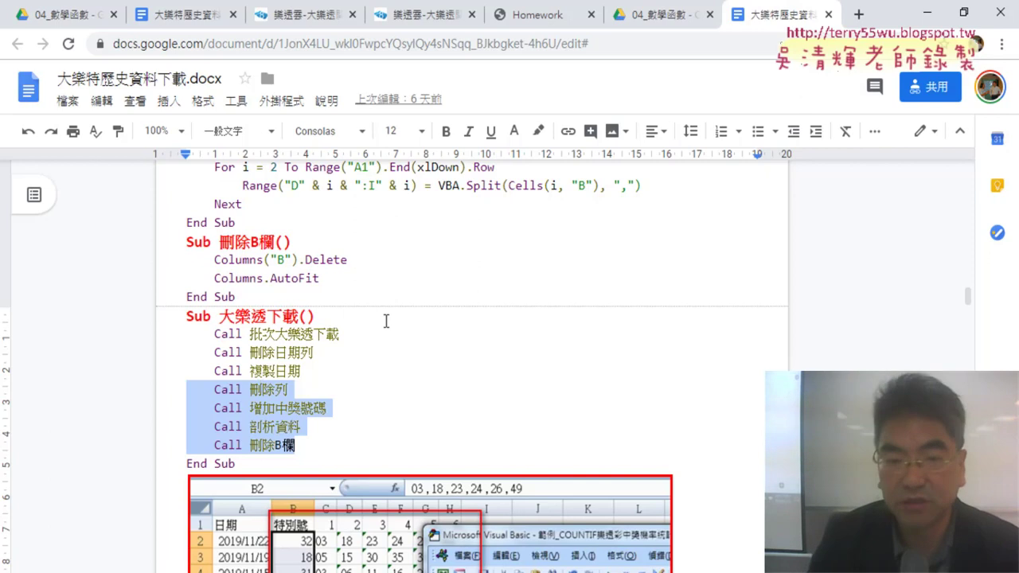
pyautogui.scroll(2, 410, 327)
pyautogui.scroll(2, 437, 326)
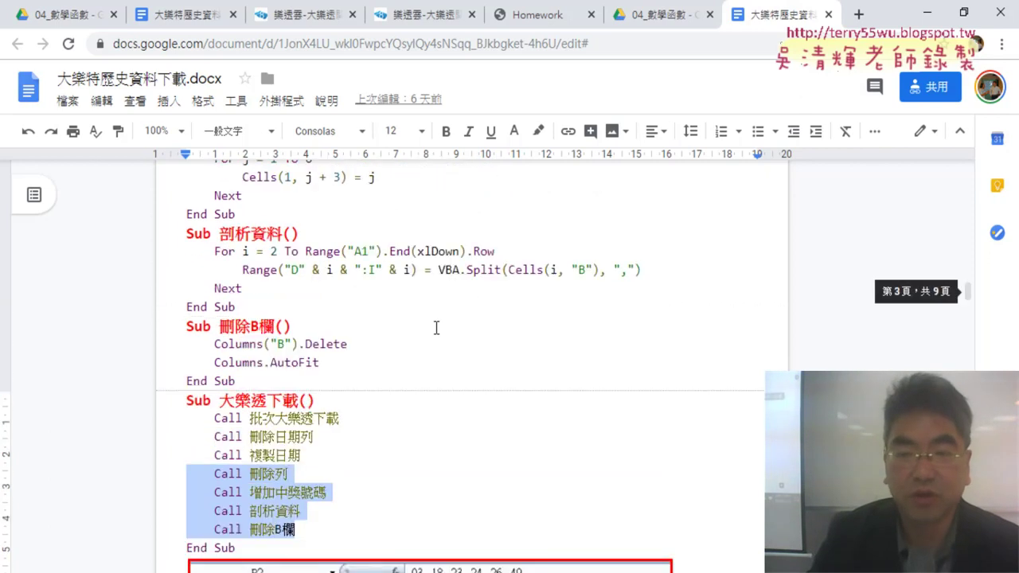